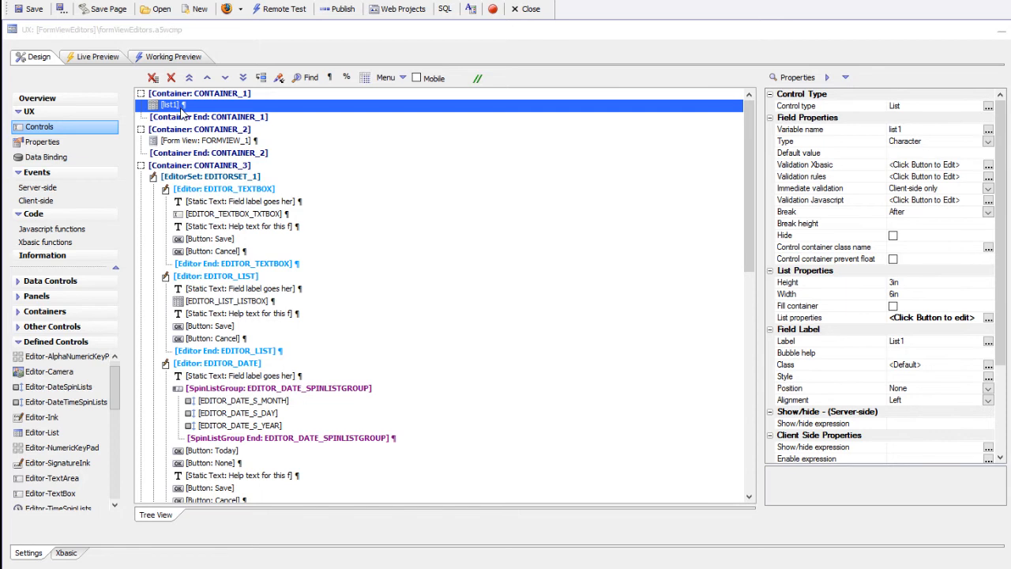
Select the EDITORSET_1 editor set in FORMVIEW_1 along with all its editors.
{"action": "left_click", "coordinate": [201, 141]}
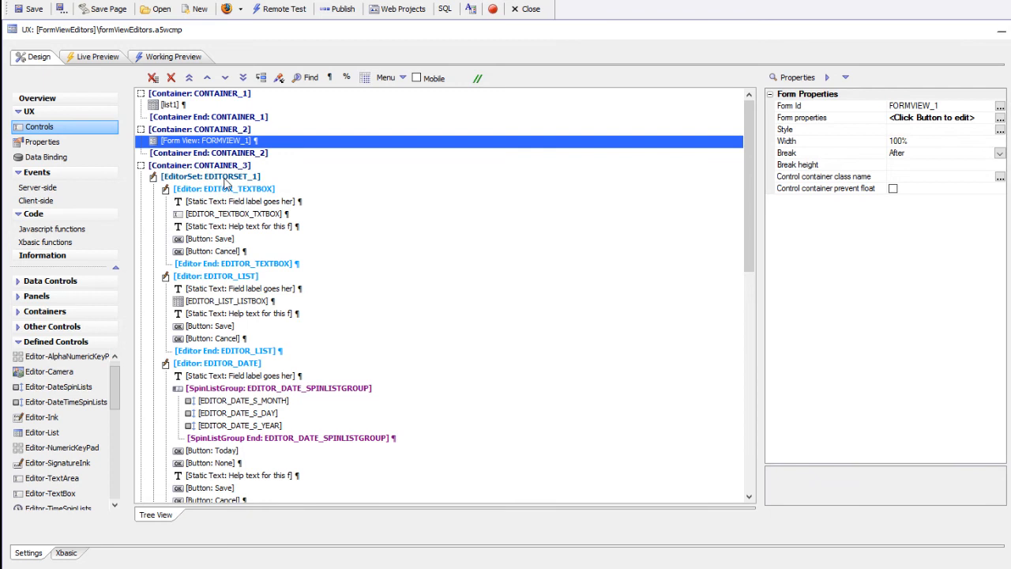
{"action": "left_click", "coordinate": [224, 179]}
{"action": "left_click_drag", "start_coordinate": [224, 179], "coordinate": [242, 482]}
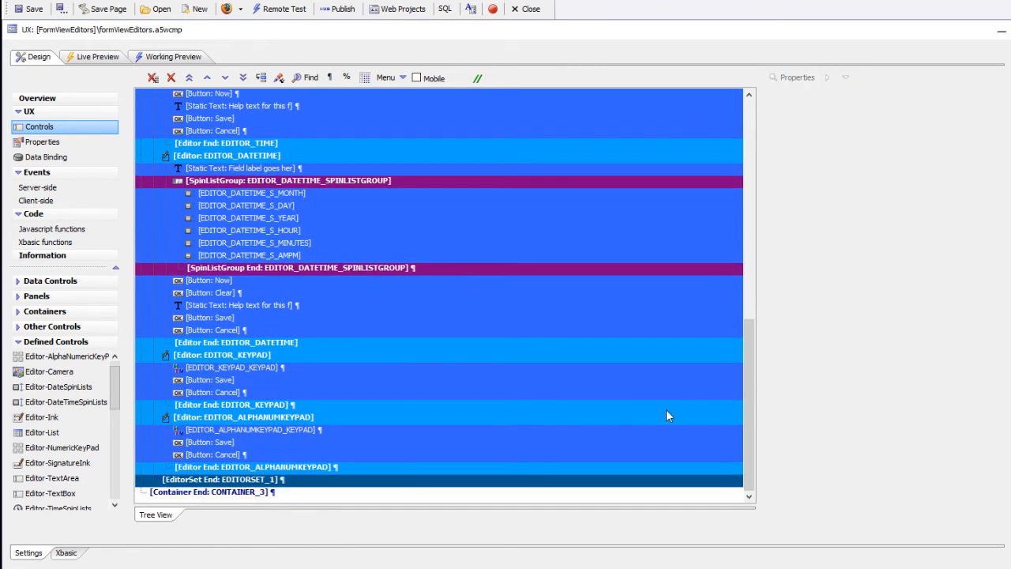
{"action": "left_click_drag", "start_coordinate": [748, 422], "coordinate": [821, 187]}
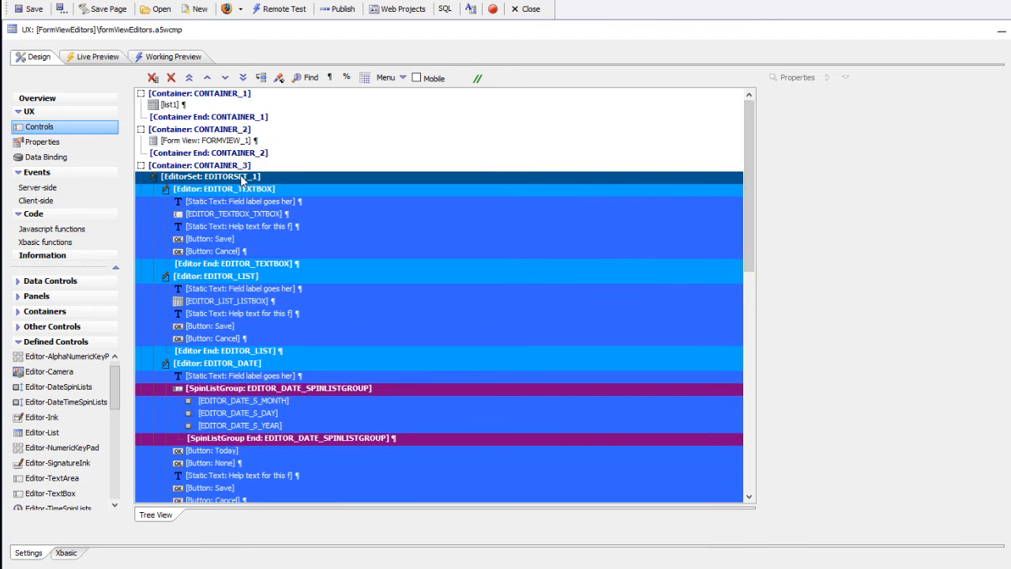
Inspect the list, date, time, datetime, keypad and alphanumeric keypad editors.
{"action": "left_click", "coordinate": [249, 276]}
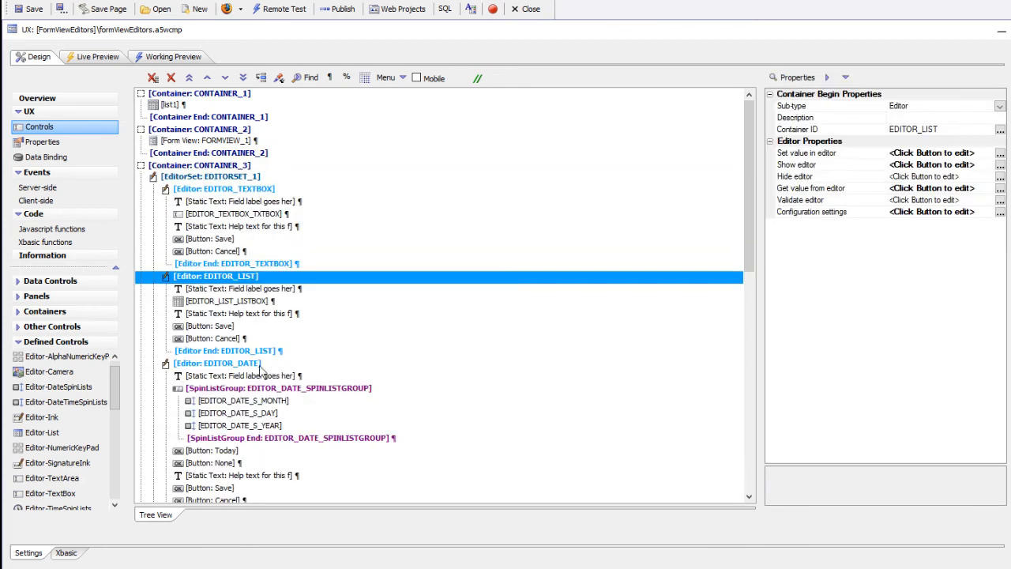
{"action": "left_click", "coordinate": [253, 365]}
{"action": "scroll", "coordinate": [253, 379], "scroll_direction": "down", "scroll_amount": 3}
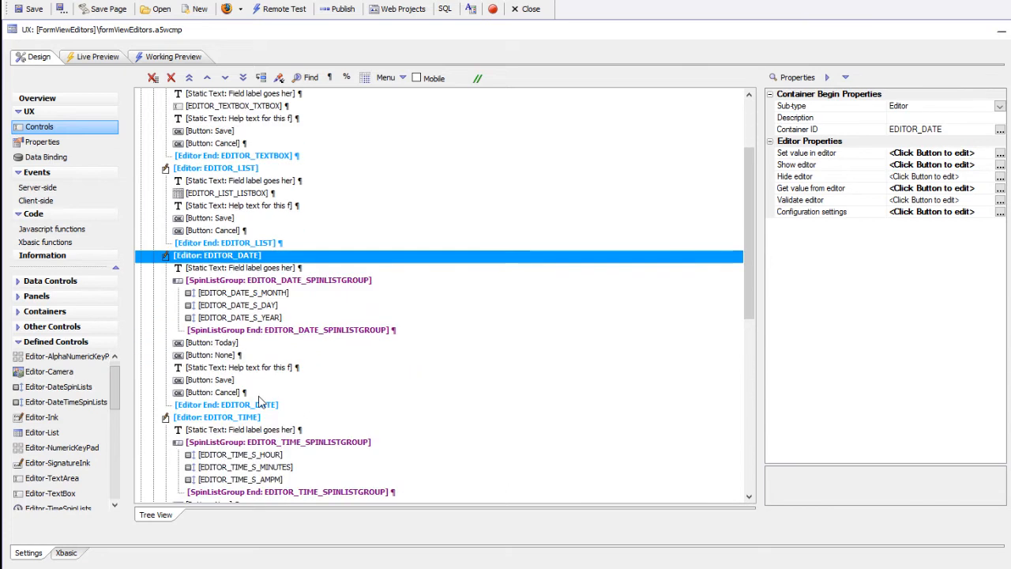
{"action": "left_click", "coordinate": [251, 417]}
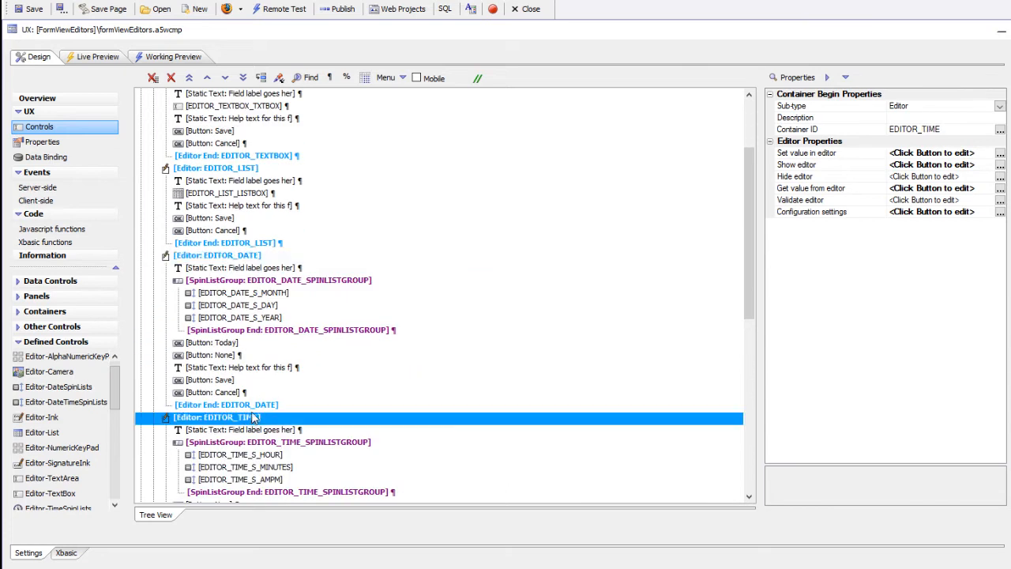
{"action": "scroll", "coordinate": [252, 417], "scroll_direction": "down", "scroll_amount": 5}
{"action": "left_click", "coordinate": [251, 381]}
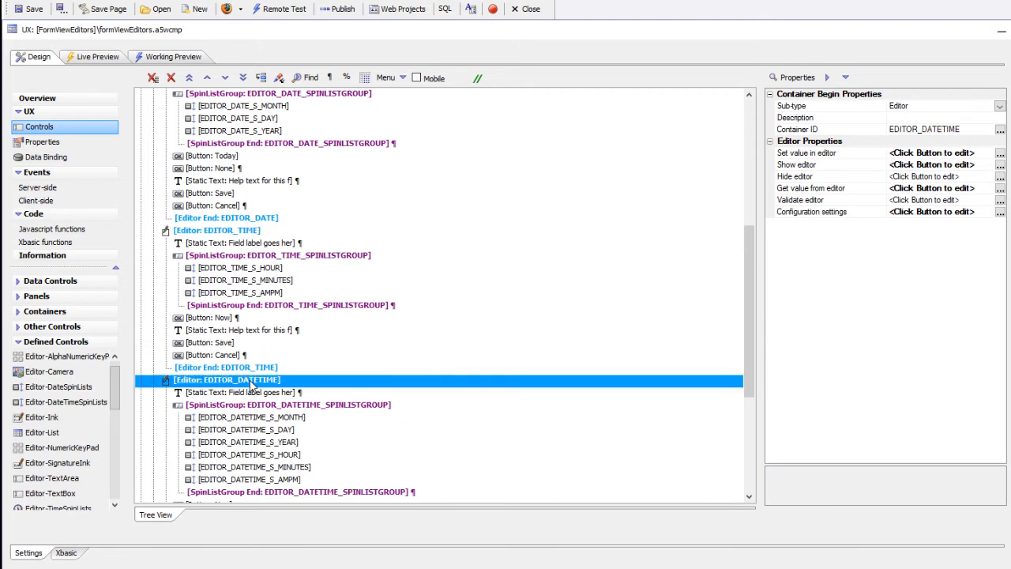
{"action": "scroll", "coordinate": [251, 382], "scroll_direction": "down", "scroll_amount": 6}
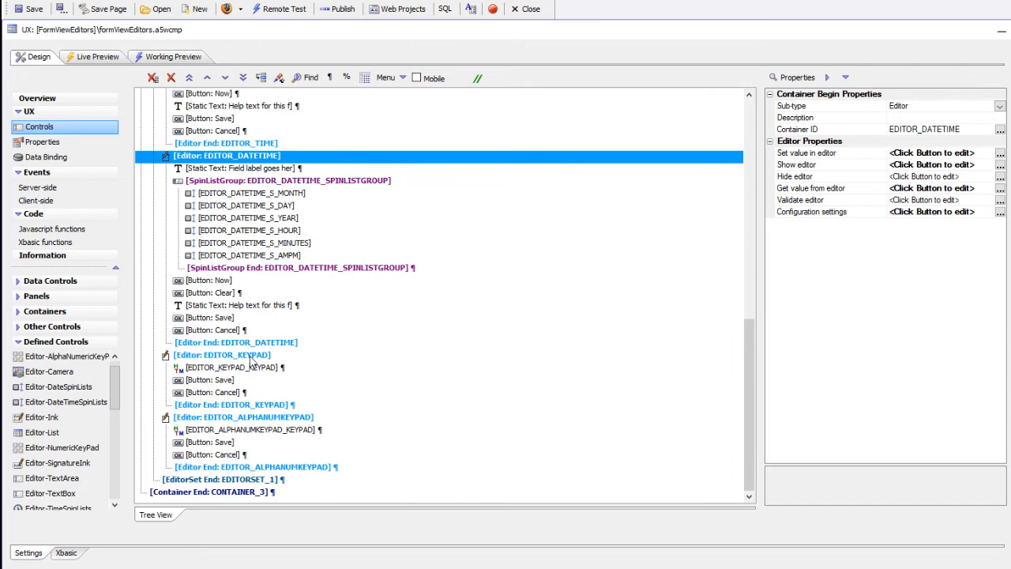
{"action": "left_click", "coordinate": [251, 357]}
{"action": "left_click", "coordinate": [288, 419]}
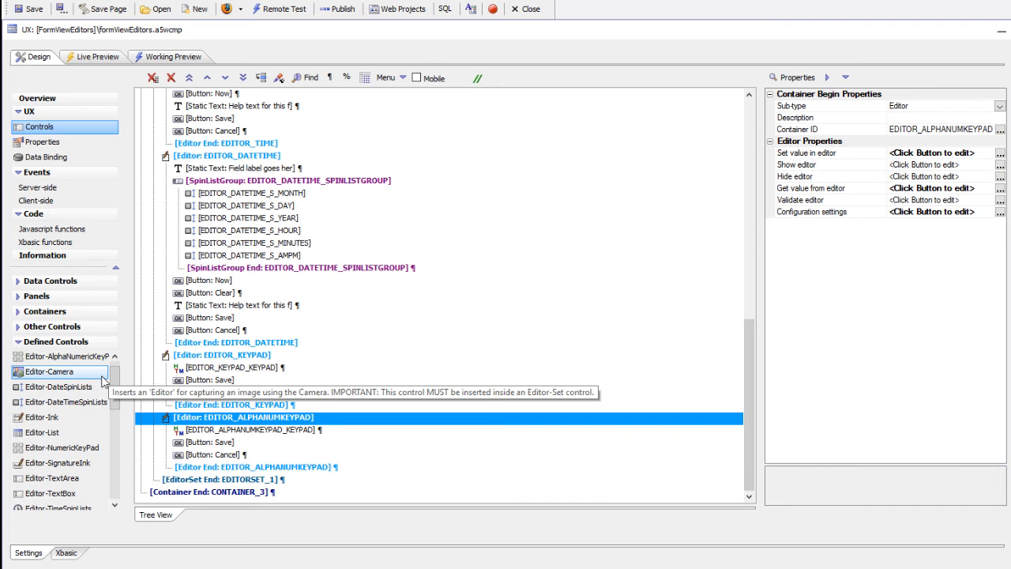
Preview the first record and try Name's keypad letters, digits and shift, leaving it unchanged.
{"action": "left_click", "coordinate": [165, 56]}
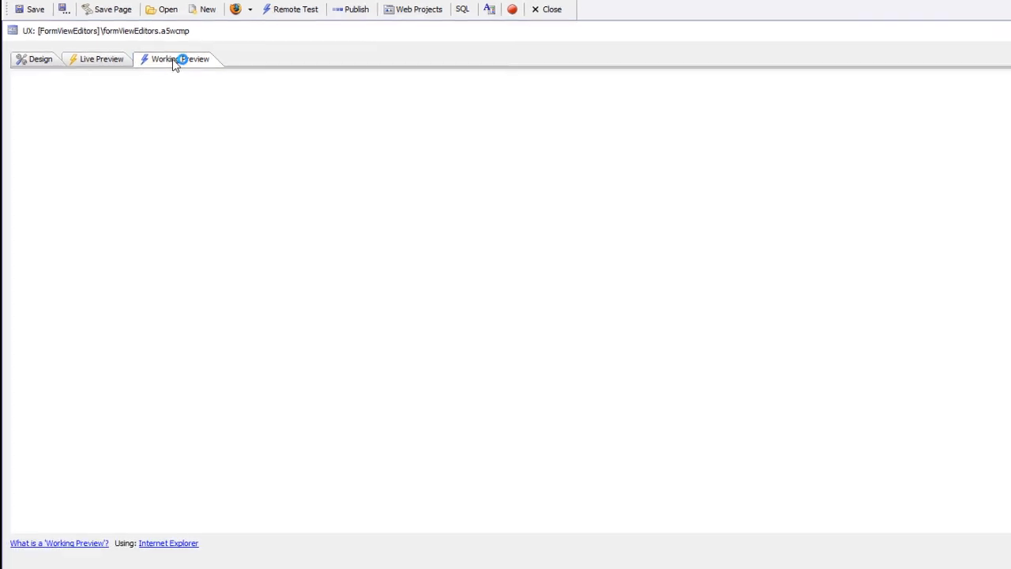
{"action": "left_click", "coordinate": [146, 140]}
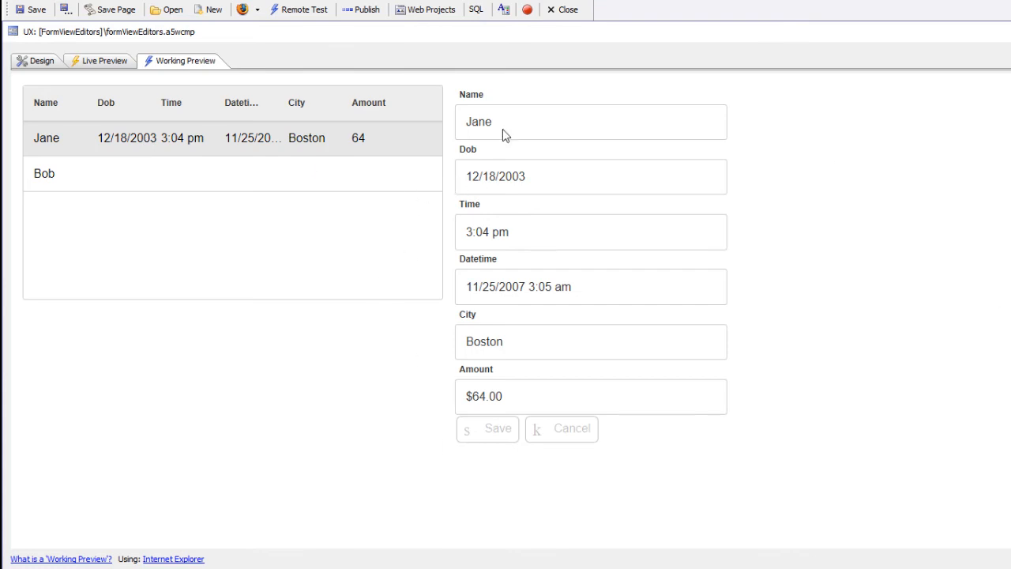
{"action": "left_click", "coordinate": [483, 121]}
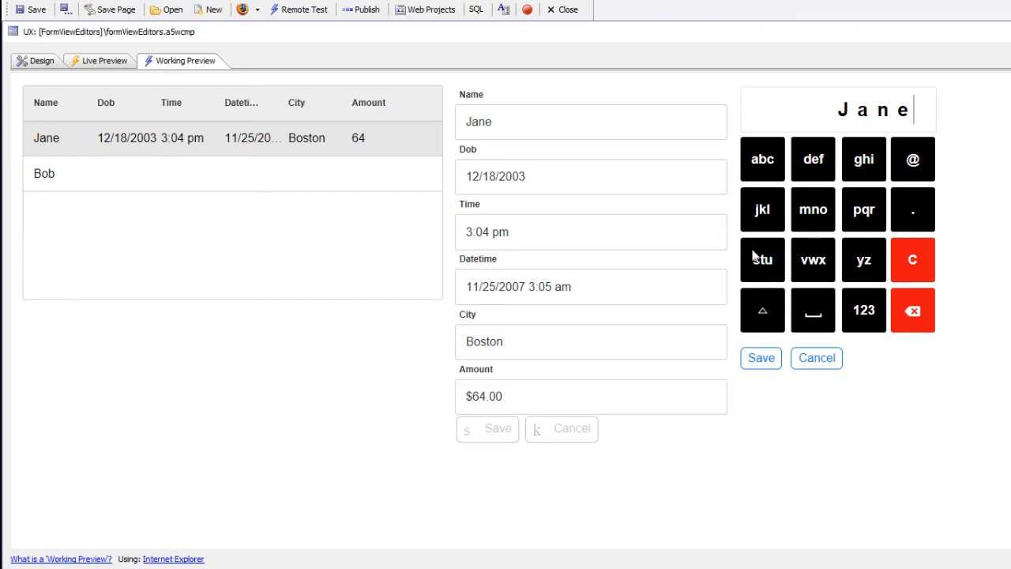
{"action": "left_click", "coordinate": [764, 168]}
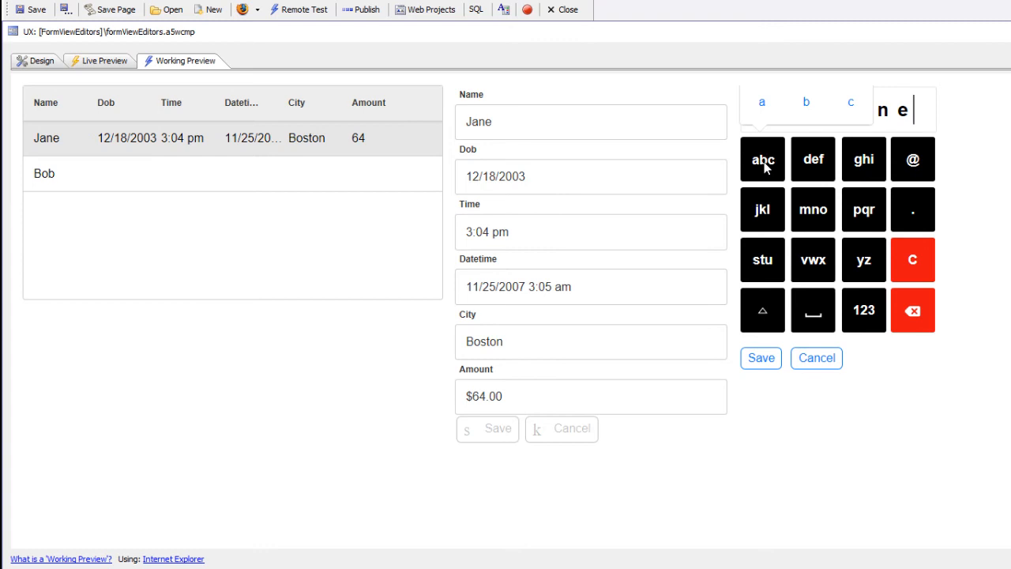
{"action": "left_click", "coordinate": [815, 103]}
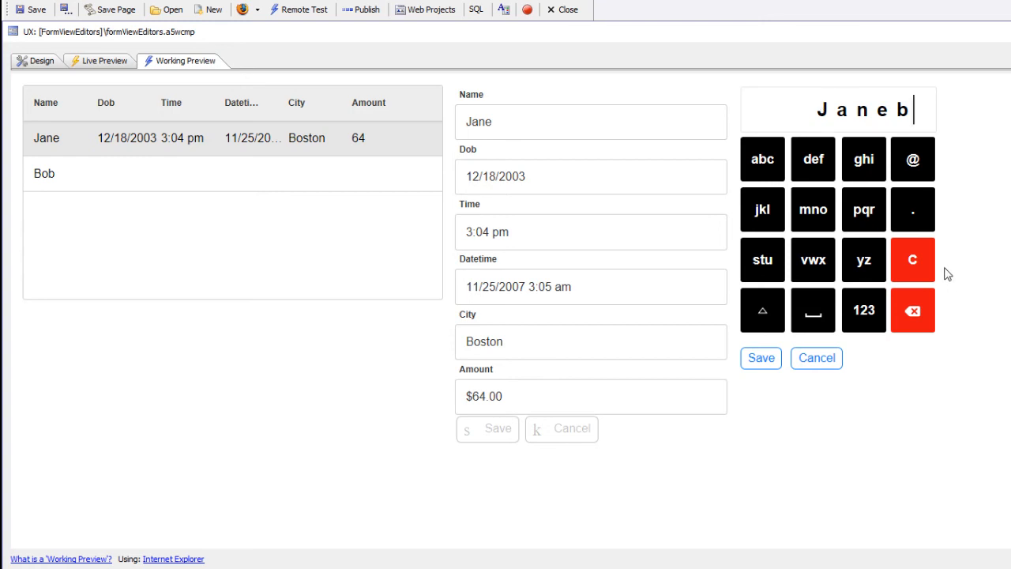
{"action": "left_click", "coordinate": [920, 309]}
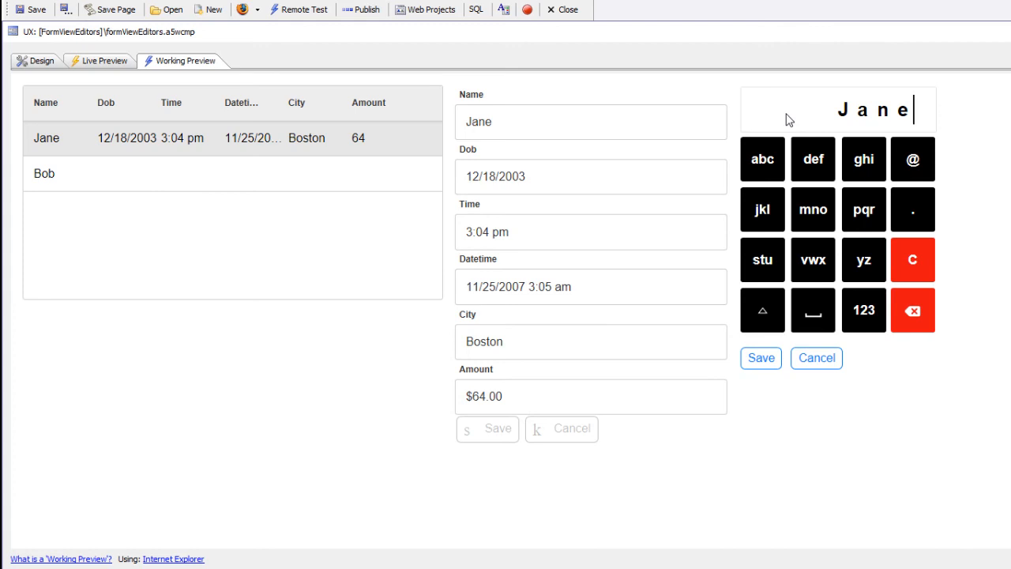
{"action": "left_click", "coordinate": [856, 311]}
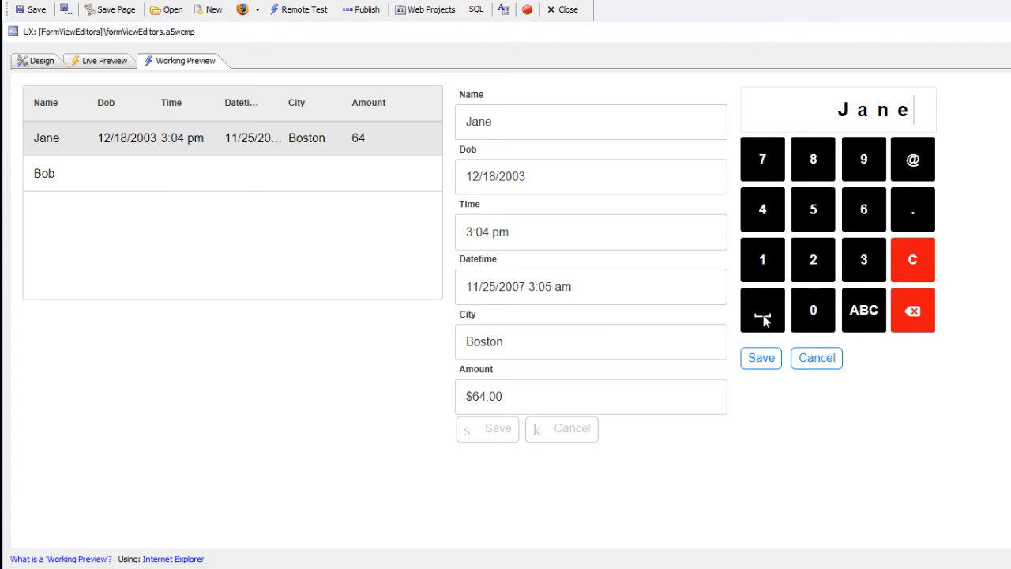
{"action": "left_click", "coordinate": [864, 310]}
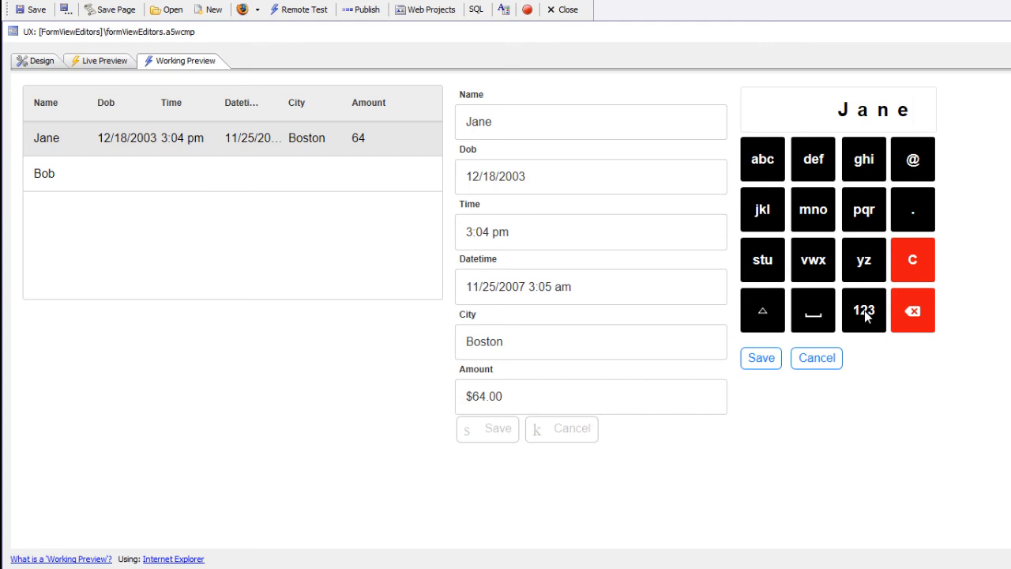
{"action": "left_click", "coordinate": [757, 316]}
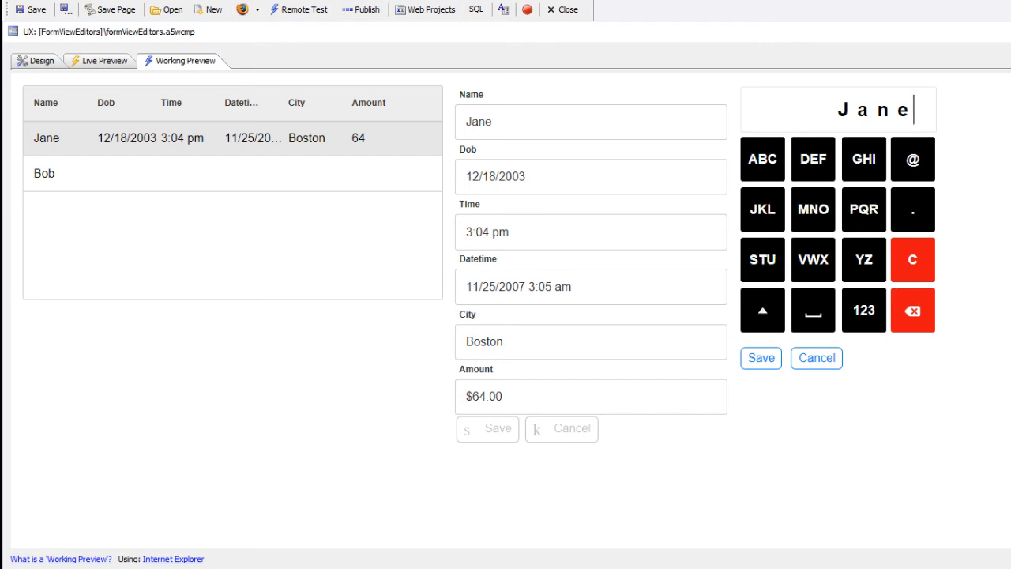
{"action": "left_click", "coordinate": [507, 179]}
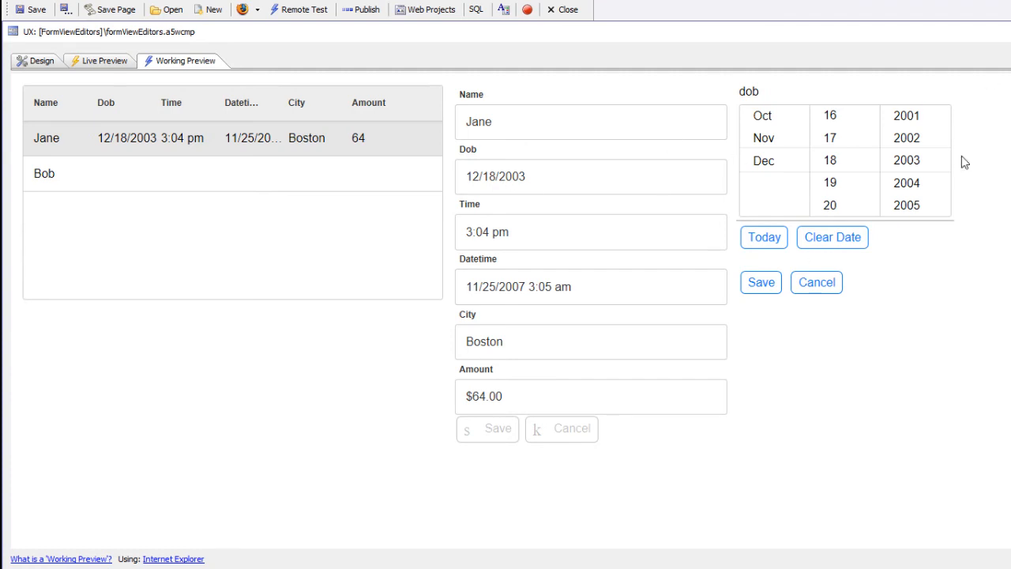
Clear Dob, then use Now to set Time to 3:21 PM and Datetime to 6/24/2017 3:21 PM.
{"action": "left_click", "coordinate": [765, 239]}
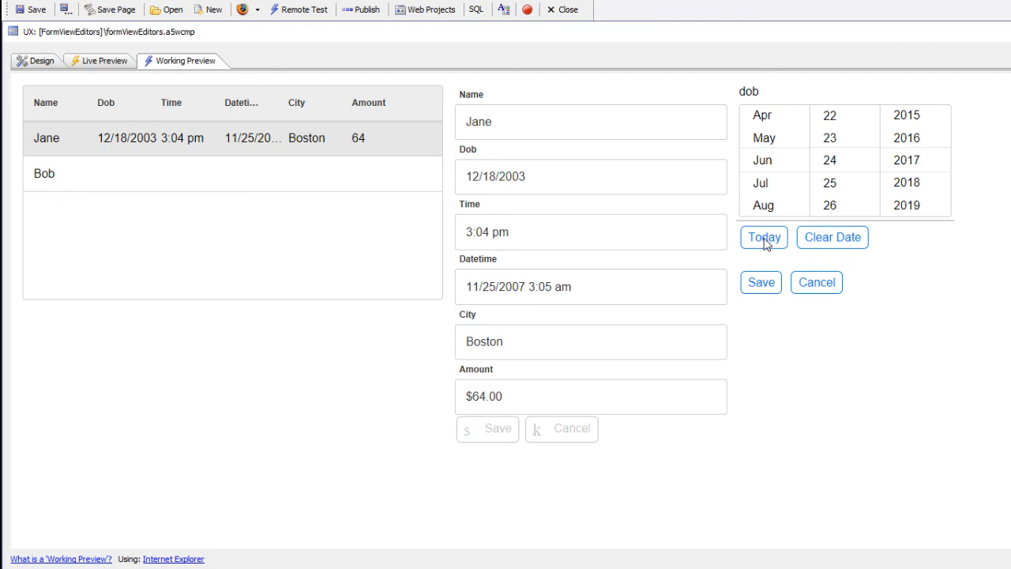
{"action": "left_click", "coordinate": [831, 241]}
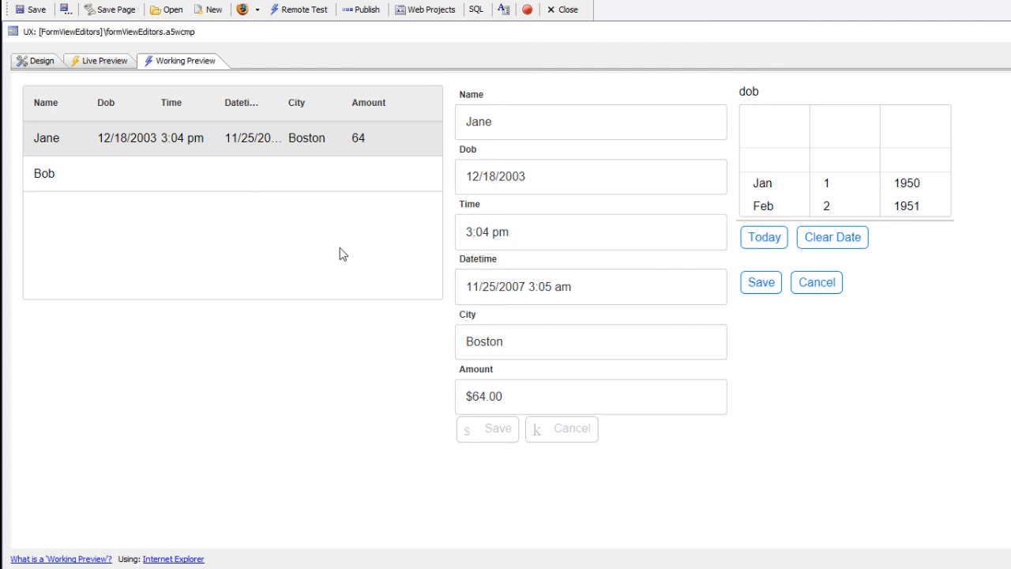
{"action": "left_click", "coordinate": [485, 232]}
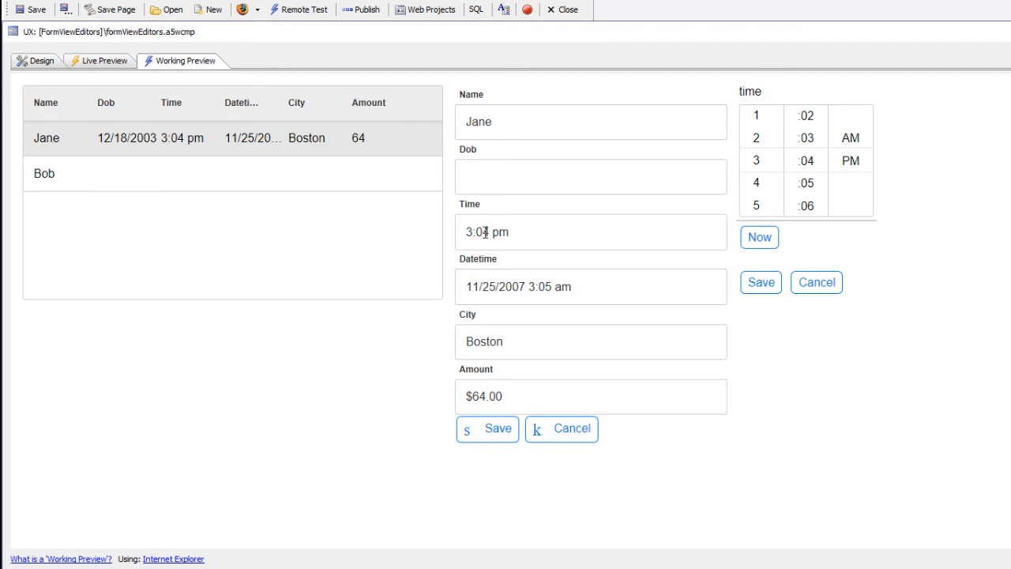
{"action": "left_click", "coordinate": [755, 240]}
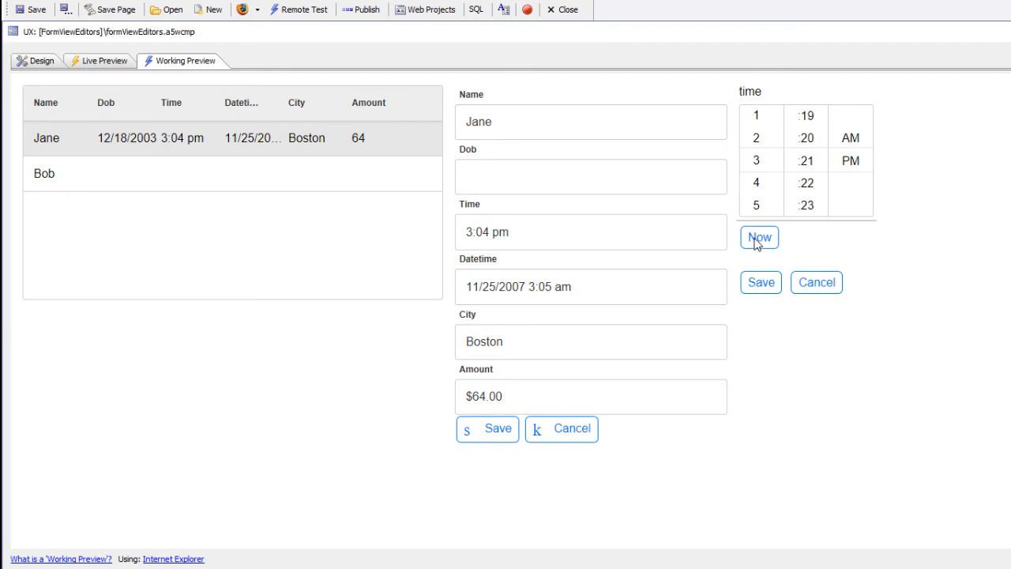
{"action": "left_click", "coordinate": [514, 284]}
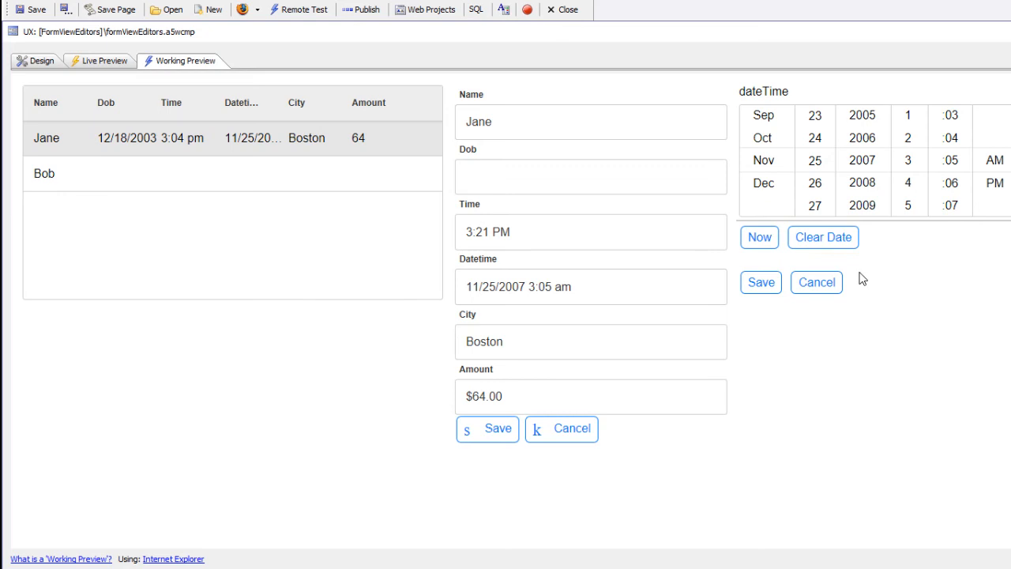
{"action": "left_click", "coordinate": [757, 246]}
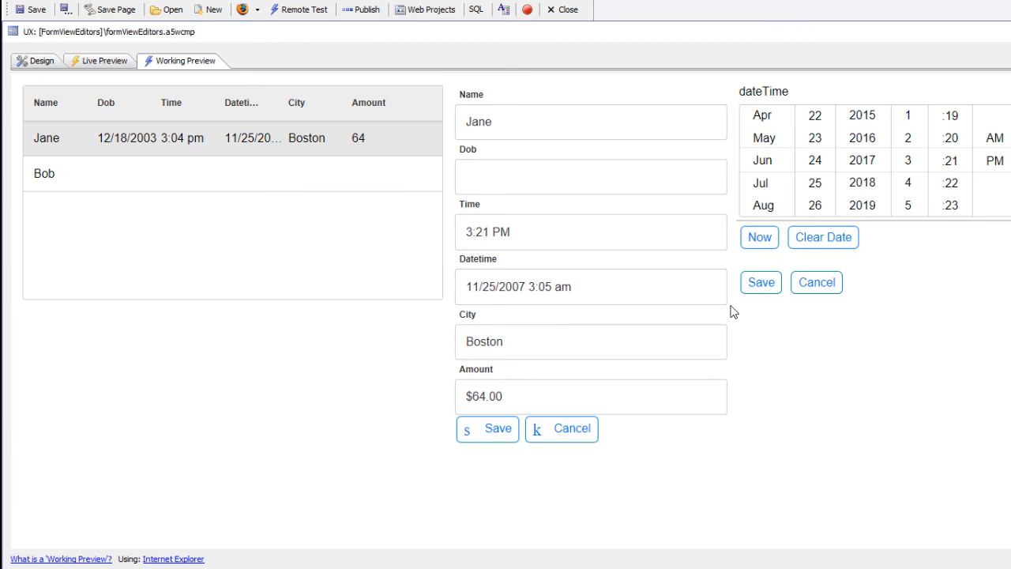
{"action": "left_click", "coordinate": [475, 340]}
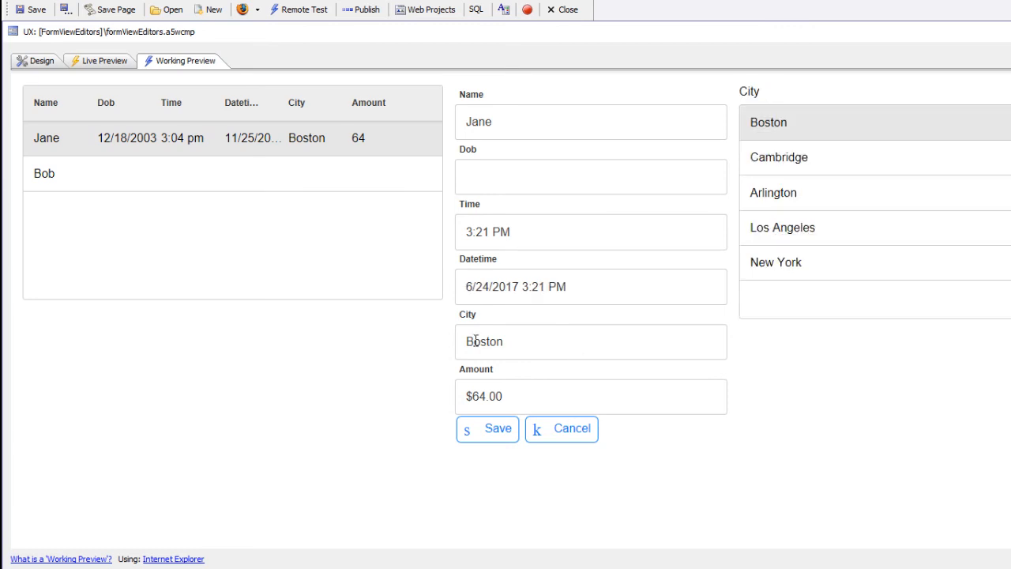
Append .23 on Amount's numeric keypad so it reads $64.23.
{"action": "left_click", "coordinate": [483, 400]}
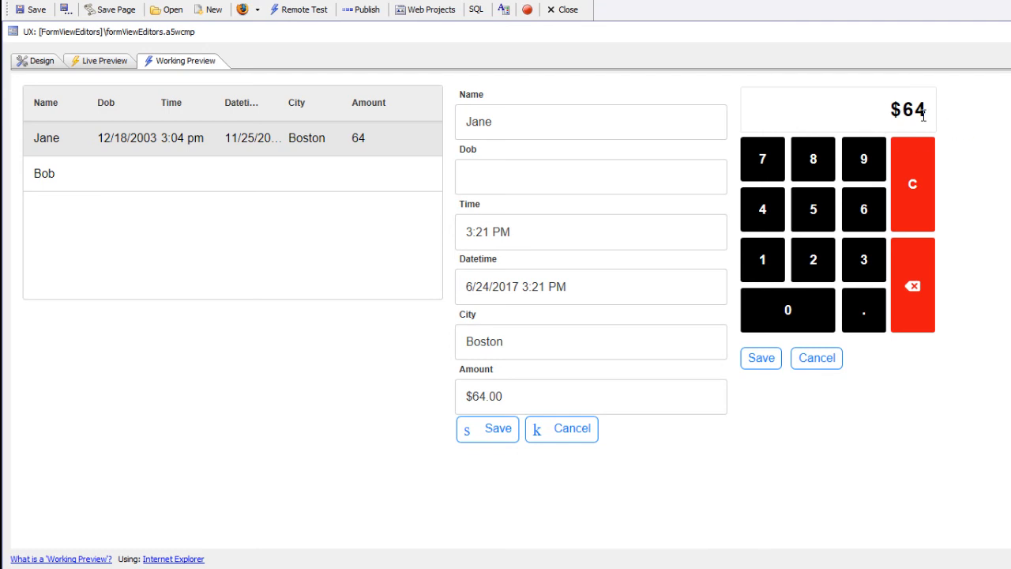
{"action": "left_click", "coordinate": [868, 318]}
{"action": "left_click", "coordinate": [831, 268]}
{"action": "left_click", "coordinate": [861, 267]}
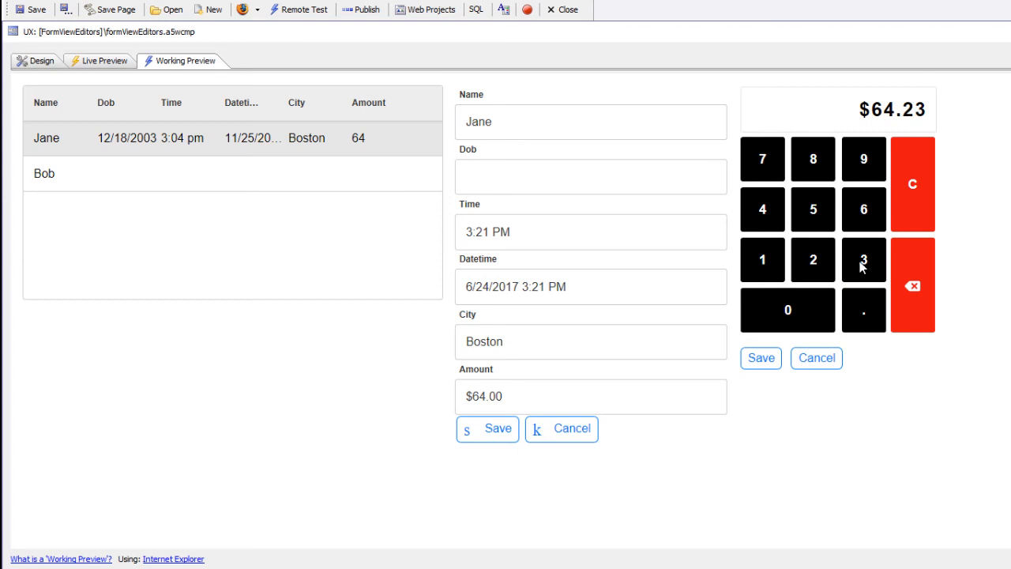
{"action": "left_click", "coordinate": [762, 356]}
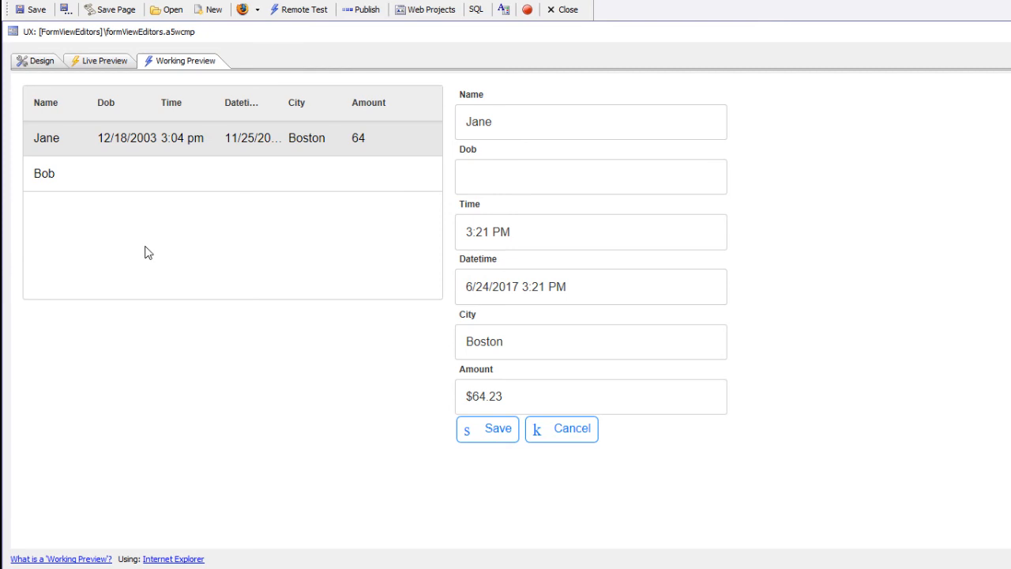
{"action": "left_click", "coordinate": [42, 62]}
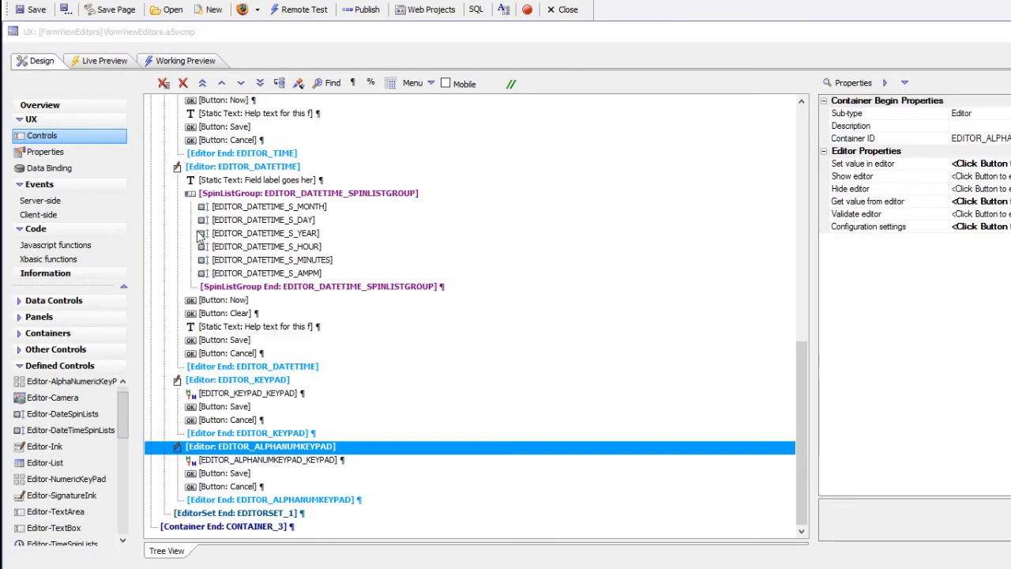
{"action": "left_click_drag", "start_coordinate": [803, 437], "coordinate": [785, 186]}
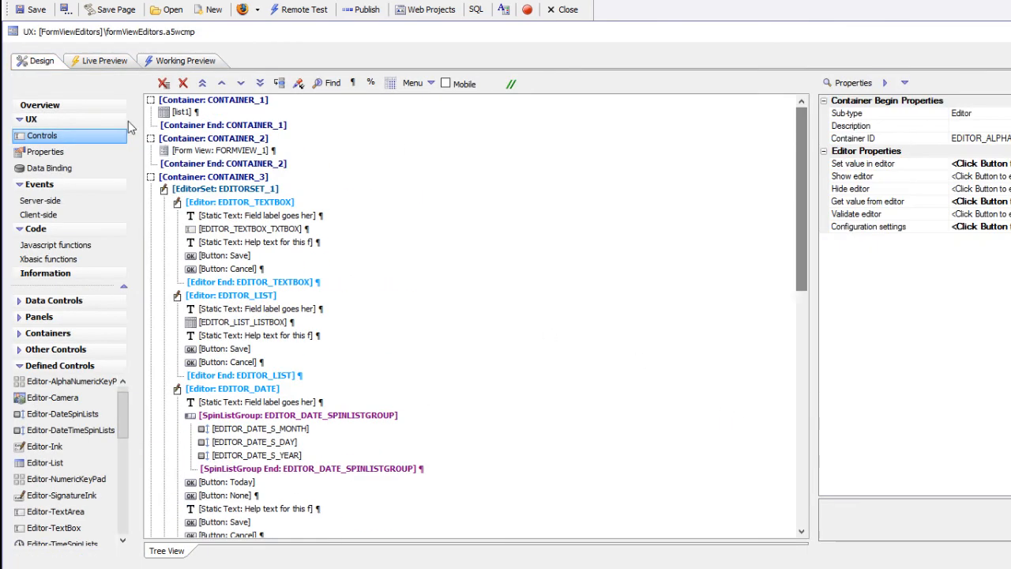
{"action": "double_click", "coordinate": [226, 151]}
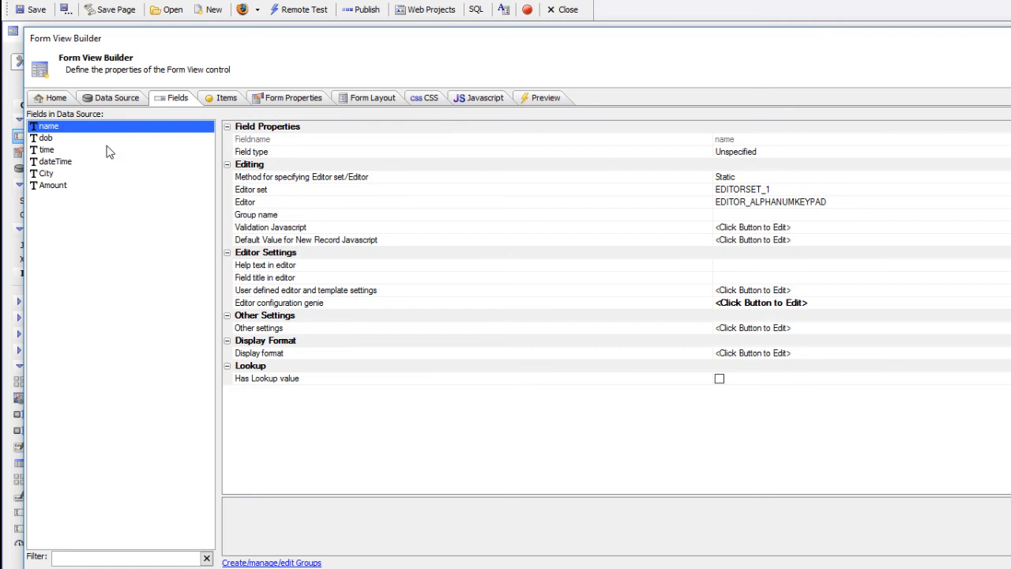
{"action": "left_click", "coordinate": [499, 196]}
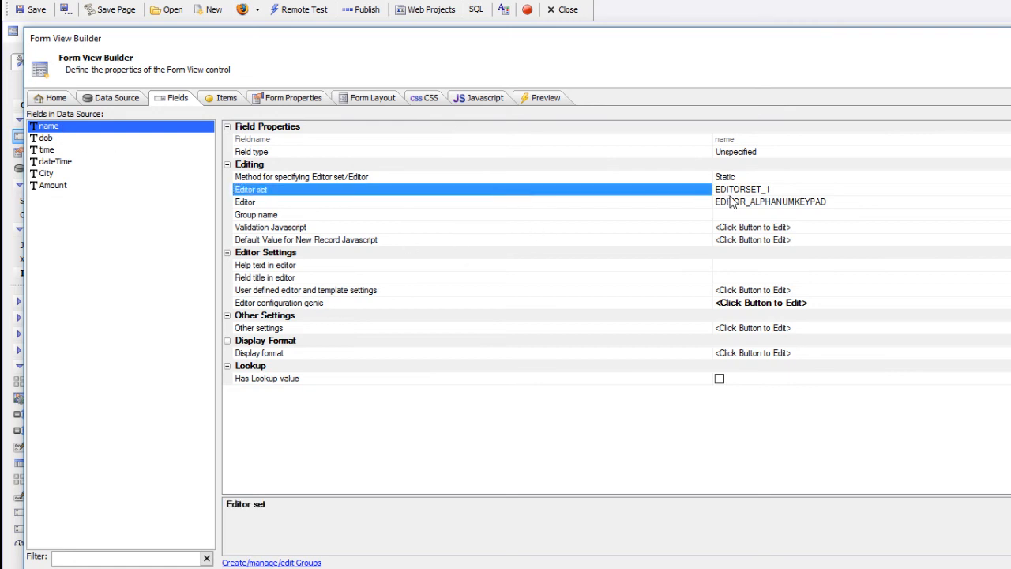
{"action": "left_click", "coordinate": [690, 205]}
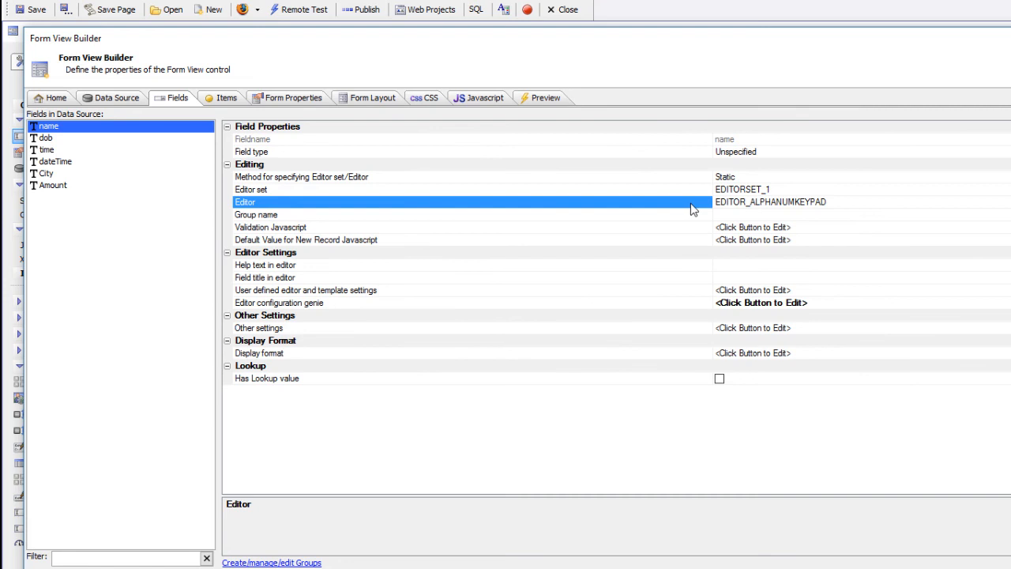
{"action": "left_click", "coordinate": [45, 139]}
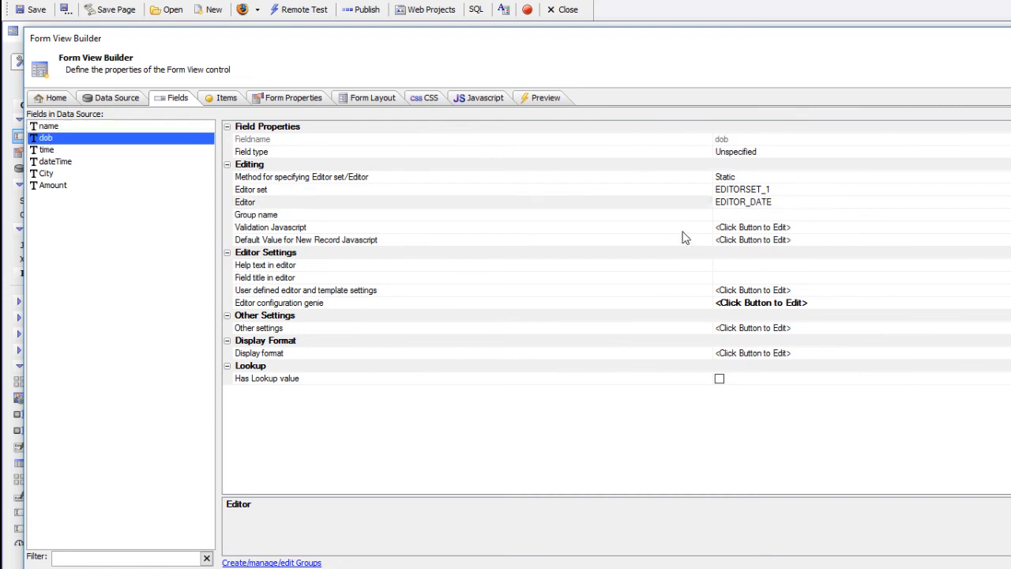
{"action": "left_click", "coordinate": [660, 205]}
{"action": "left_click", "coordinate": [52, 151]}
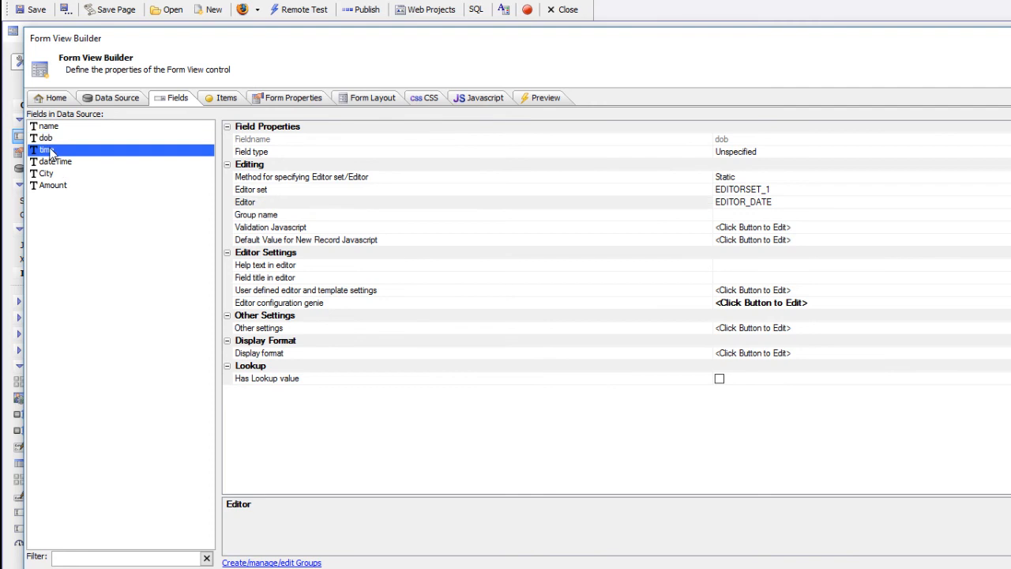
{"action": "left_click", "coordinate": [623, 203]}
{"action": "left_click", "coordinate": [67, 163]}
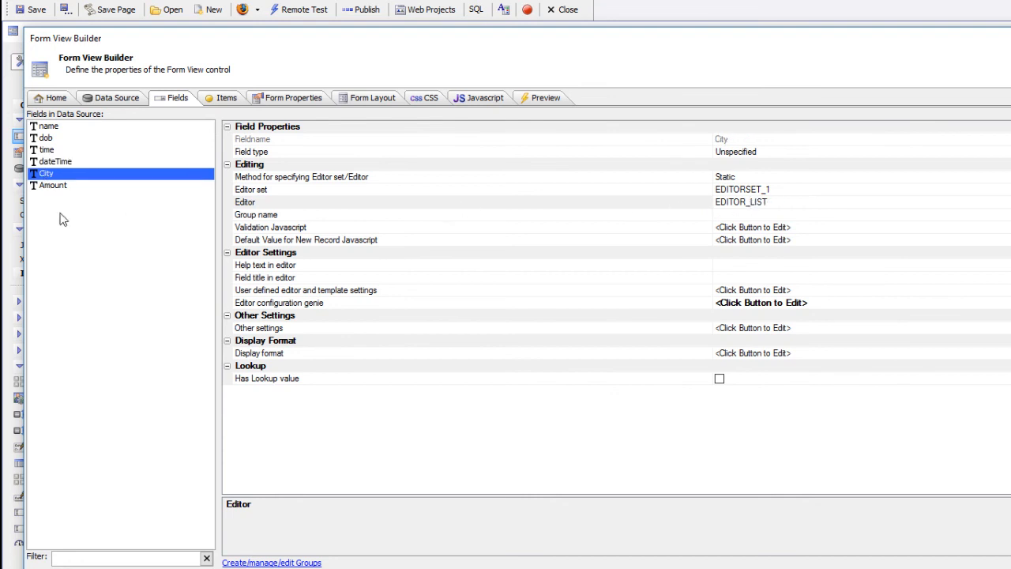
{"action": "left_click", "coordinate": [60, 187]}
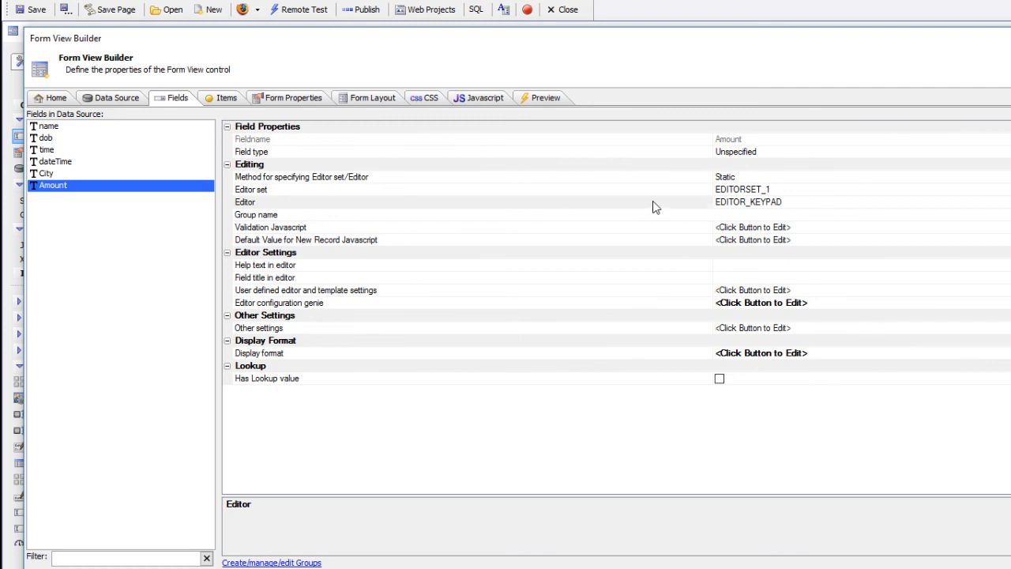
{"action": "left_click", "coordinate": [53, 129]}
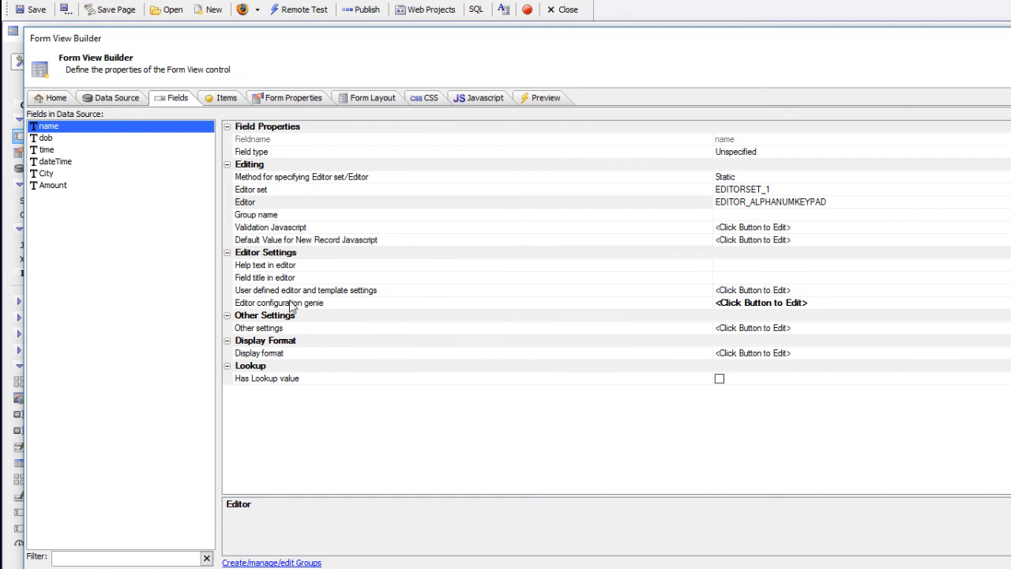
Open the name field's alphanumeric keypad settings and review Align, initial cursor position and Keypad size.
{"action": "double_click", "coordinate": [345, 307]}
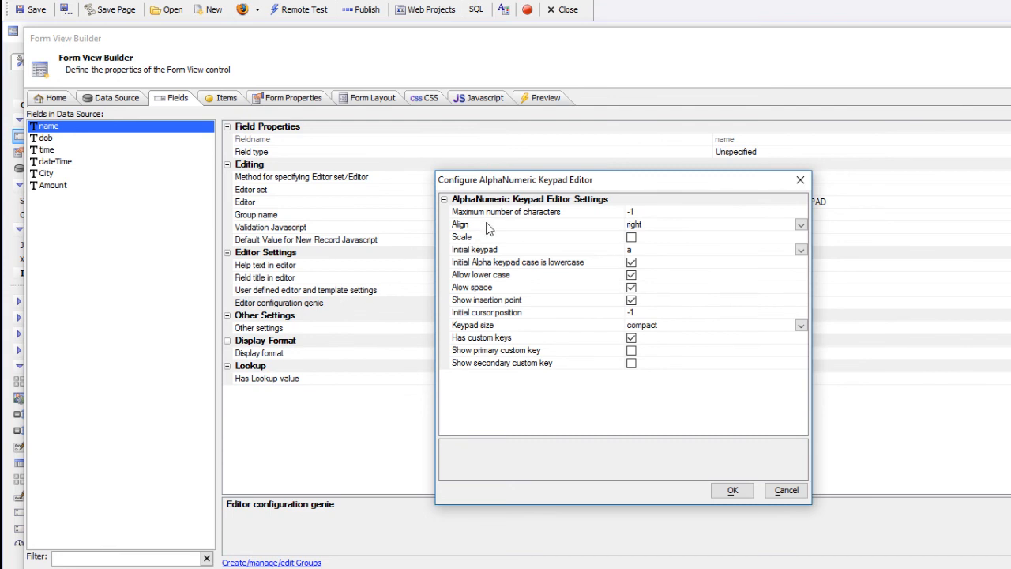
{"action": "left_click", "coordinate": [526, 226]}
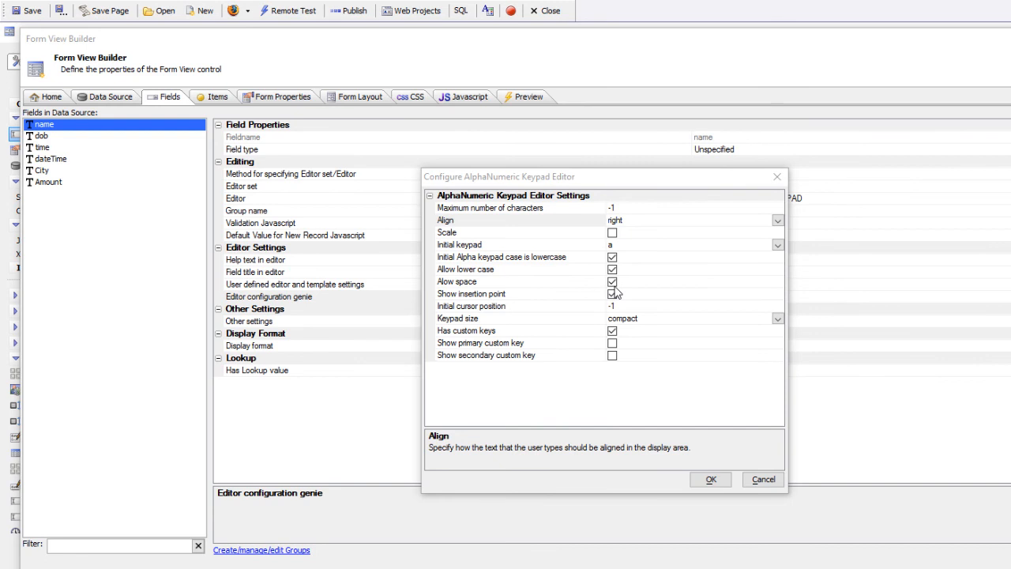
{"action": "left_click", "coordinate": [542, 310]}
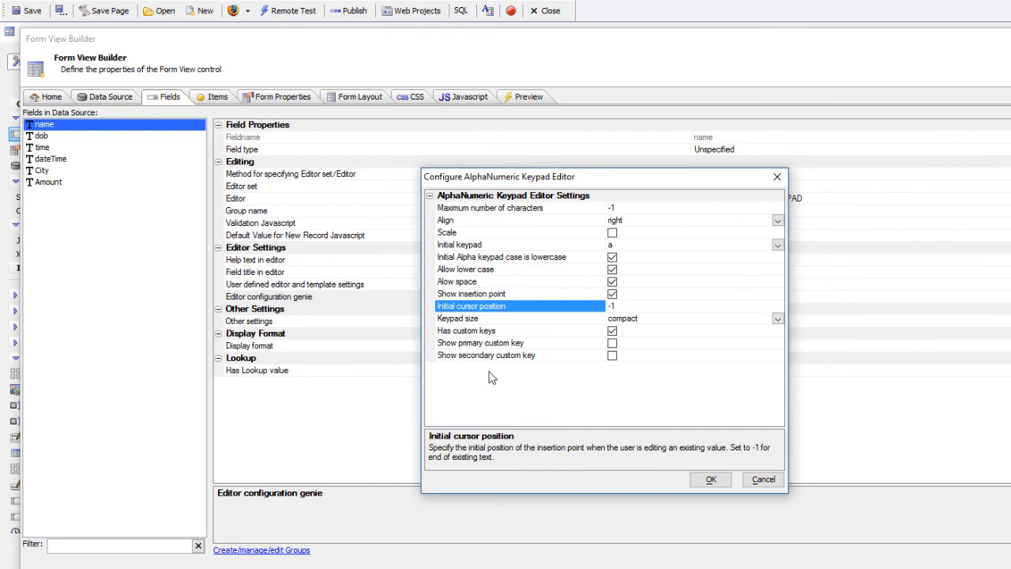
{"action": "left_click", "coordinate": [506, 322]}
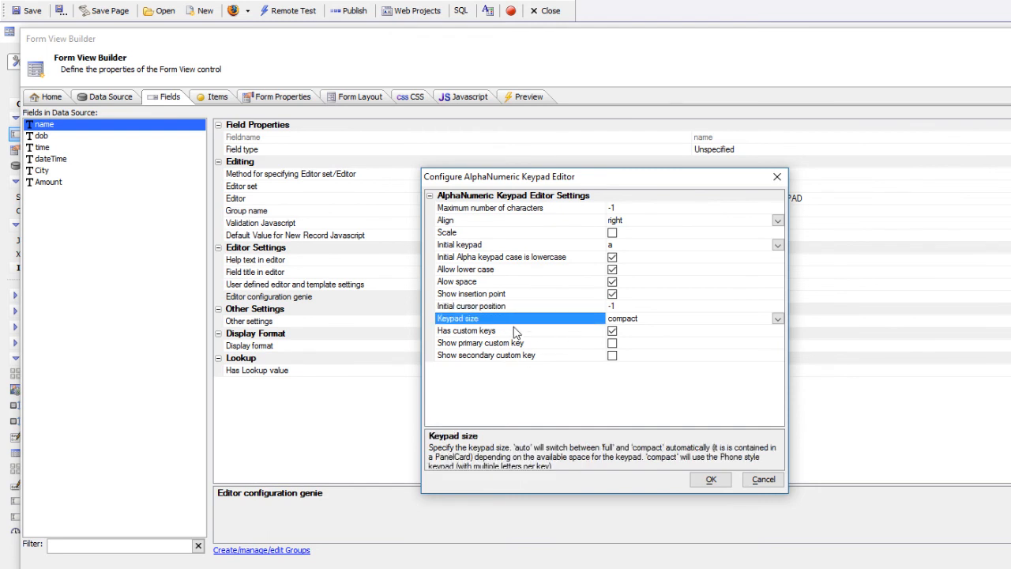
Change the name keypad from compact to full size, turn custom keys off, and confirm.
{"action": "left_click", "coordinate": [778, 319]}
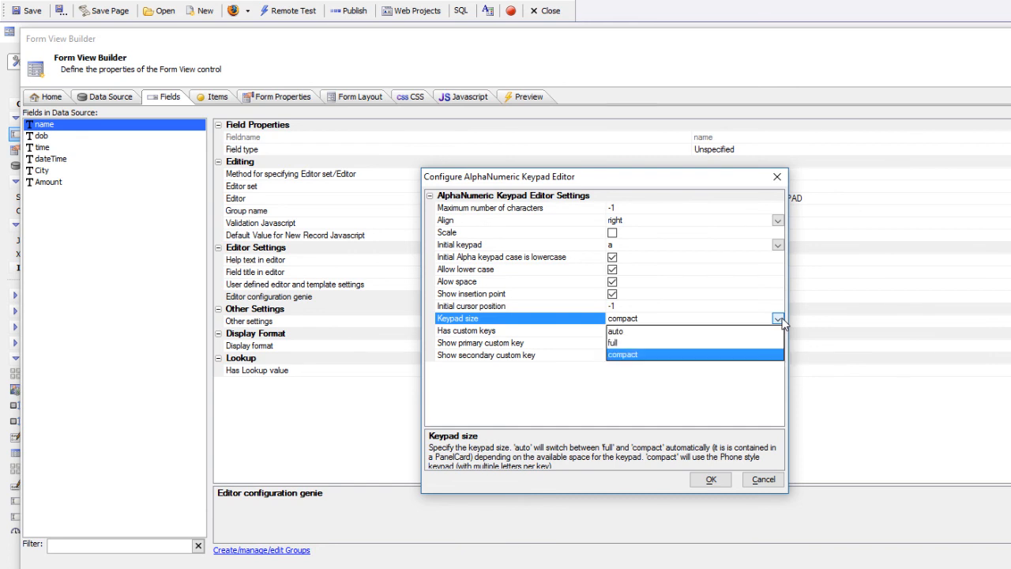
{"action": "left_click", "coordinate": [615, 342]}
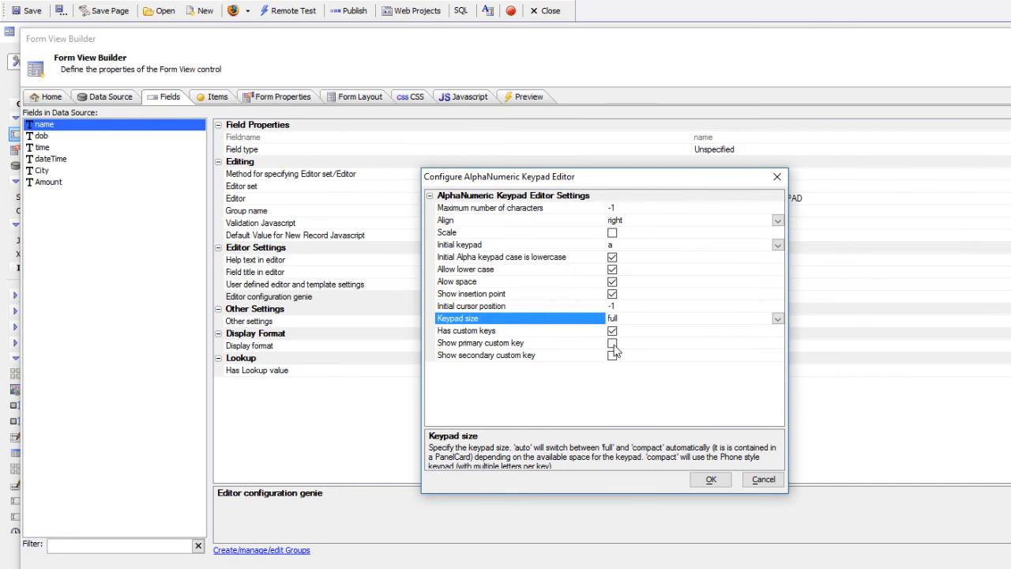
{"action": "left_click", "coordinate": [612, 344]}
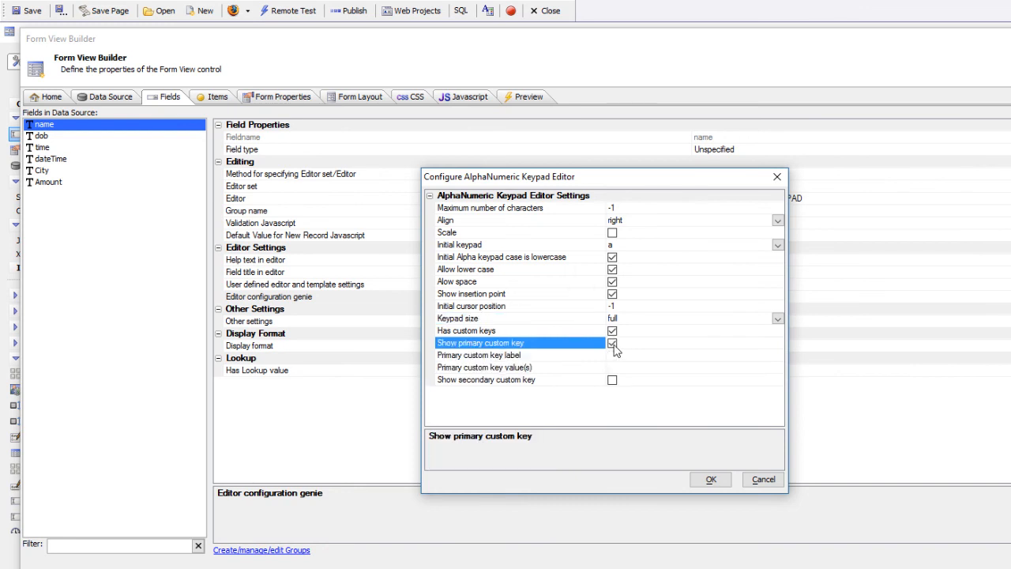
{"action": "left_click", "coordinate": [520, 358]}
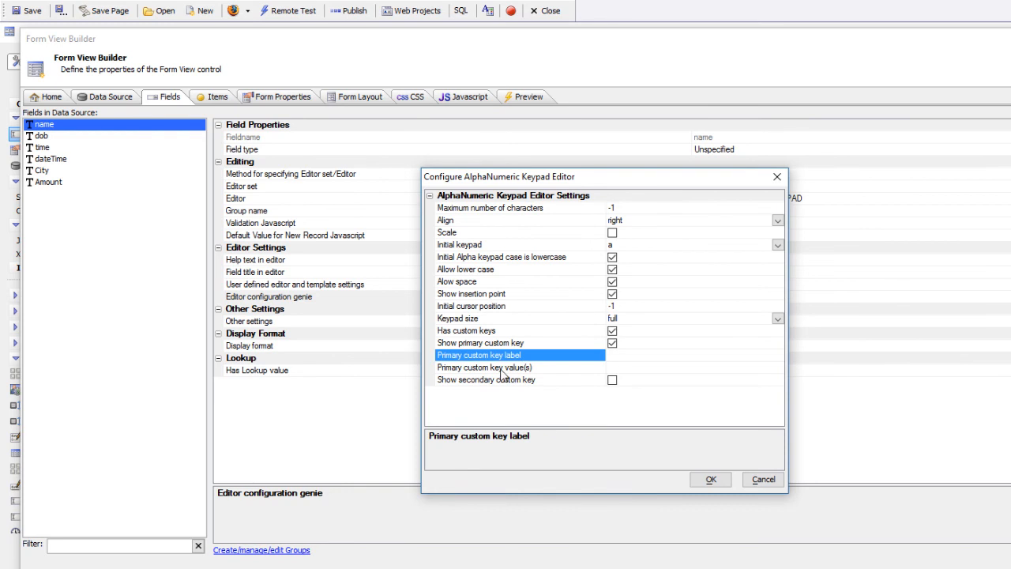
{"action": "left_click", "coordinate": [501, 371]}
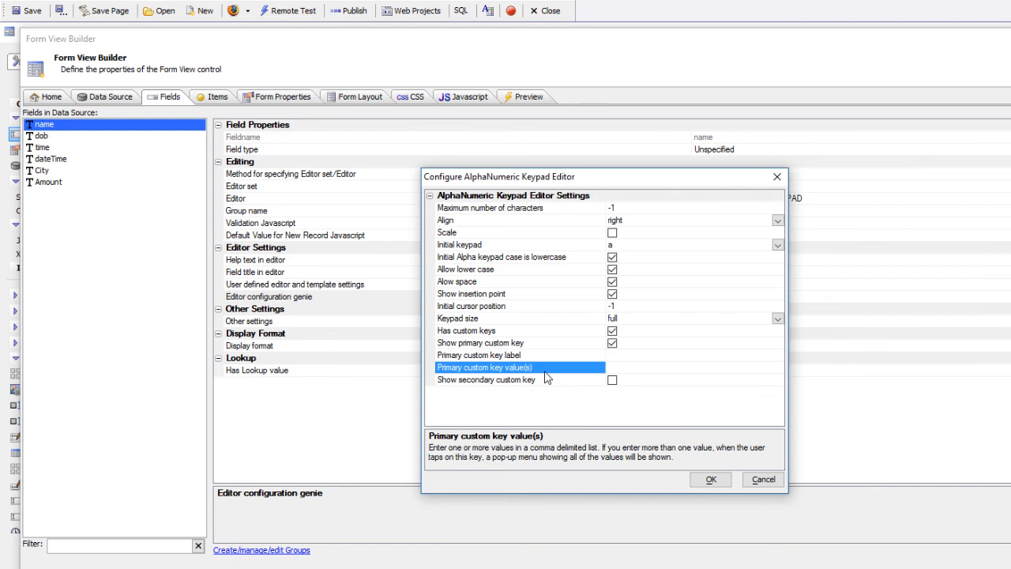
{"action": "left_click", "coordinate": [549, 354]}
{"action": "left_click", "coordinate": [544, 372]}
{"action": "left_click", "coordinate": [612, 344]}
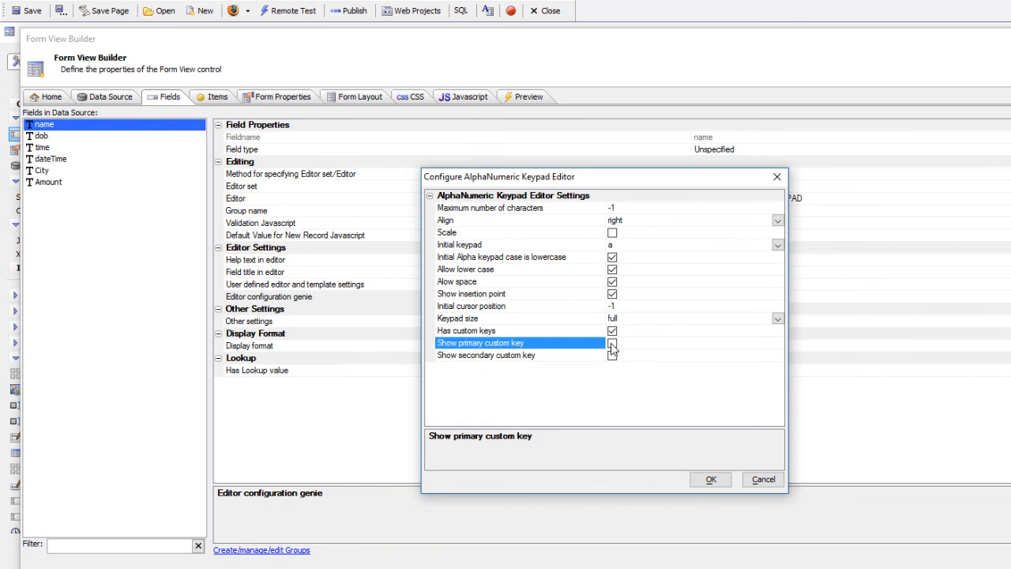
{"action": "left_click", "coordinate": [612, 331]}
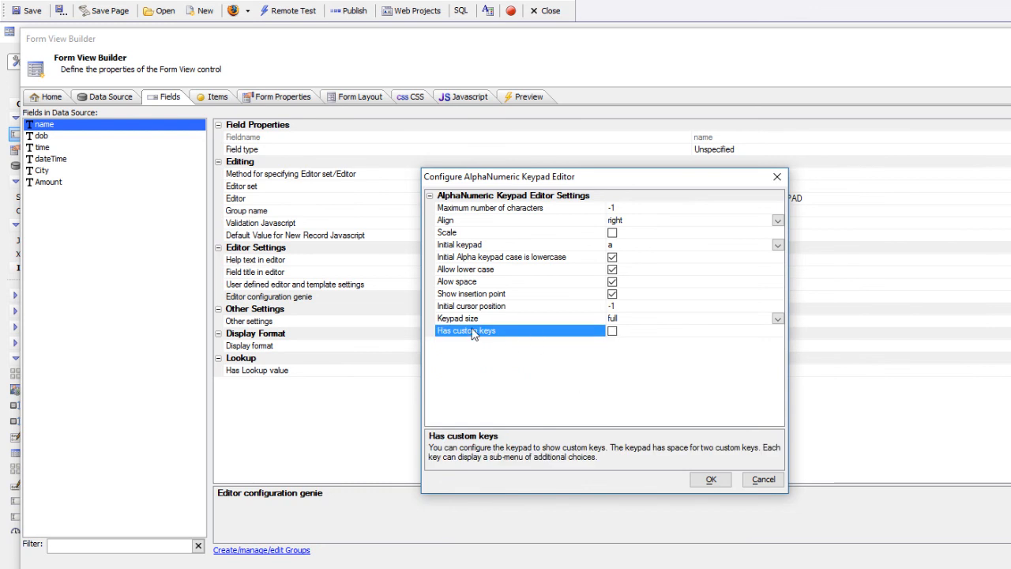
{"action": "left_click", "coordinate": [712, 478]}
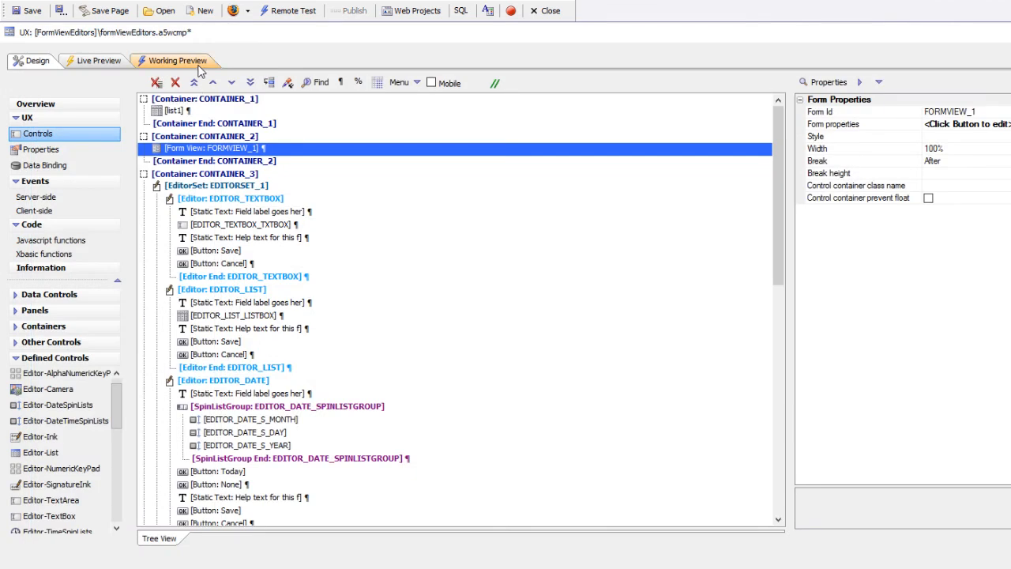
Load the first record in Working Preview and bring up the Name keypad.
{"action": "left_click", "coordinate": [199, 68]}
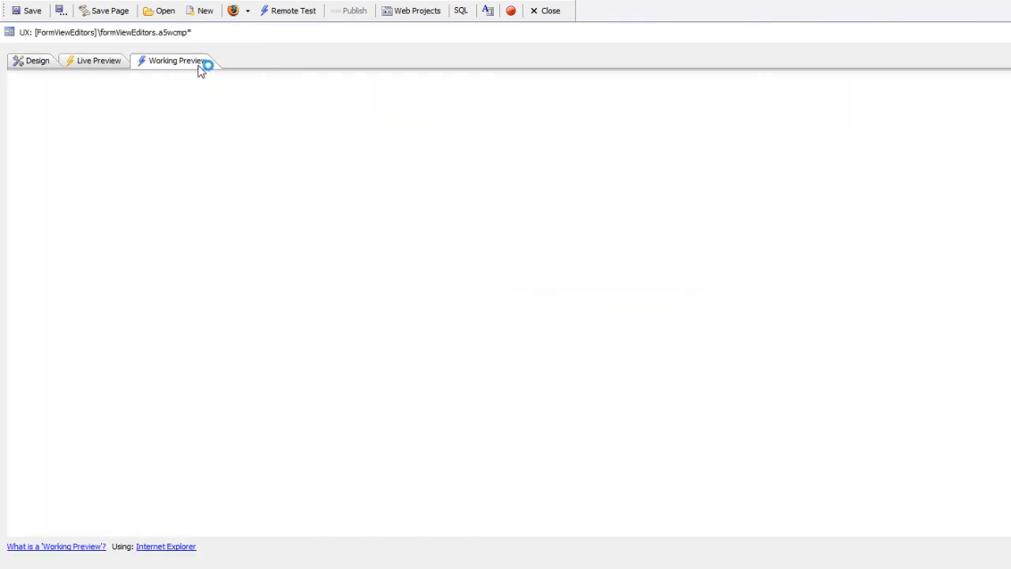
{"action": "left_click", "coordinate": [142, 139]}
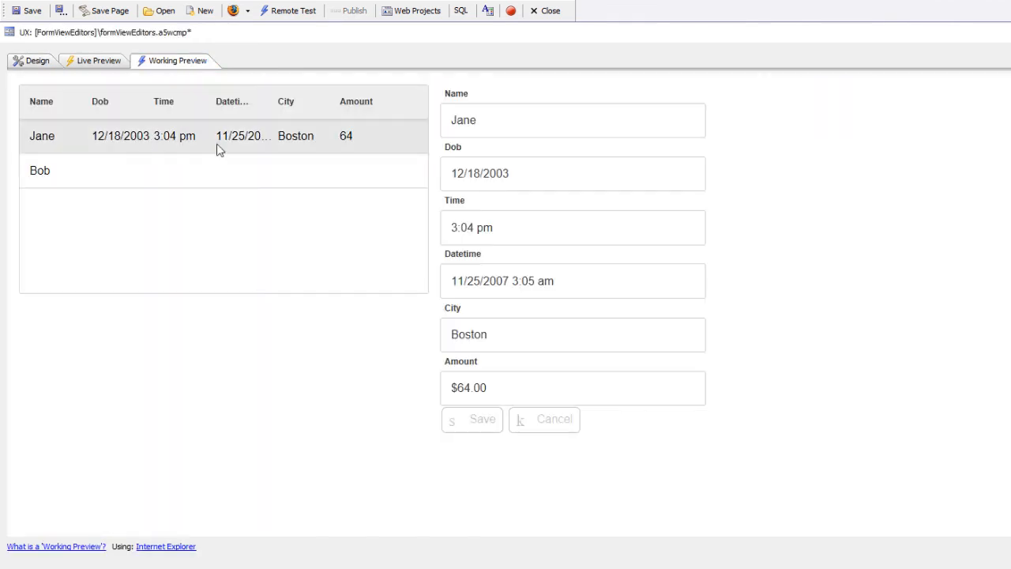
{"action": "left_click", "coordinate": [462, 119]}
{"action": "scroll", "coordinate": [801, 229], "scroll_direction": "down", "scroll_amount": 3}
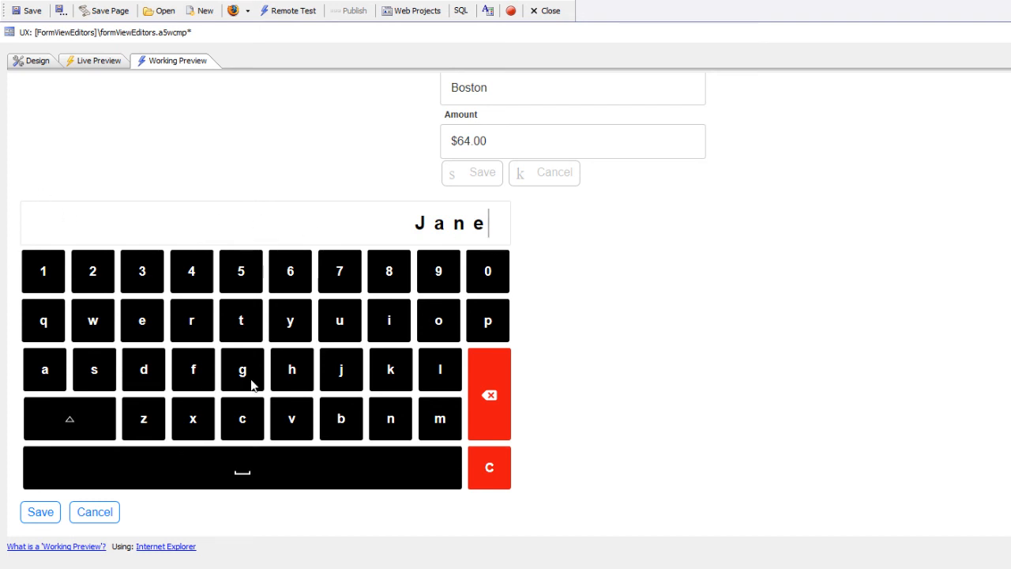
Add a space and a capitalised surname on the full-size keypad, then save the record.
{"action": "left_click", "coordinate": [274, 472]}
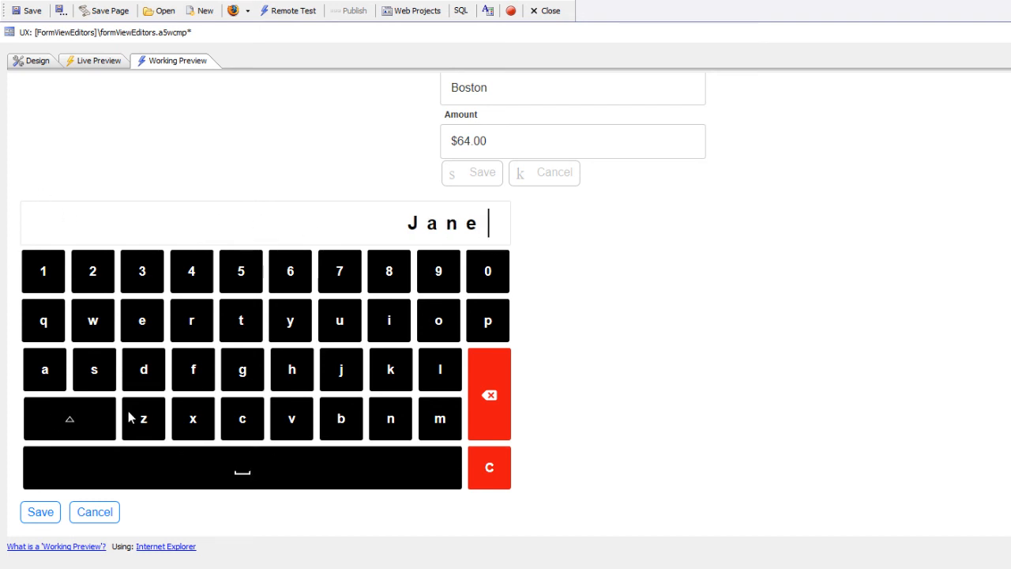
{"action": "left_click", "coordinate": [52, 417]}
{"action": "left_click", "coordinate": [95, 383]}
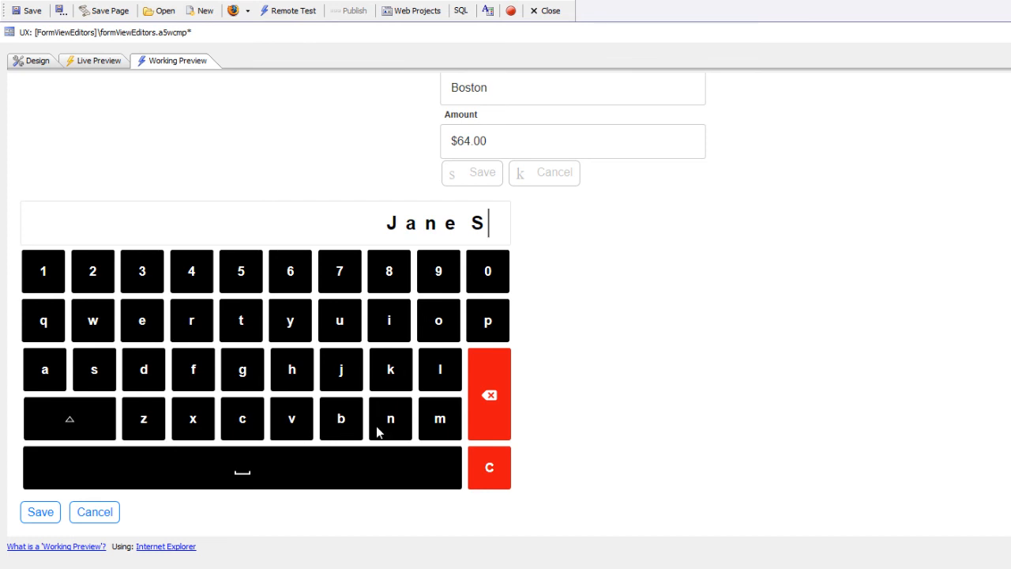
{"action": "left_click", "coordinate": [430, 421]}
{"action": "left_click", "coordinate": [385, 316]}
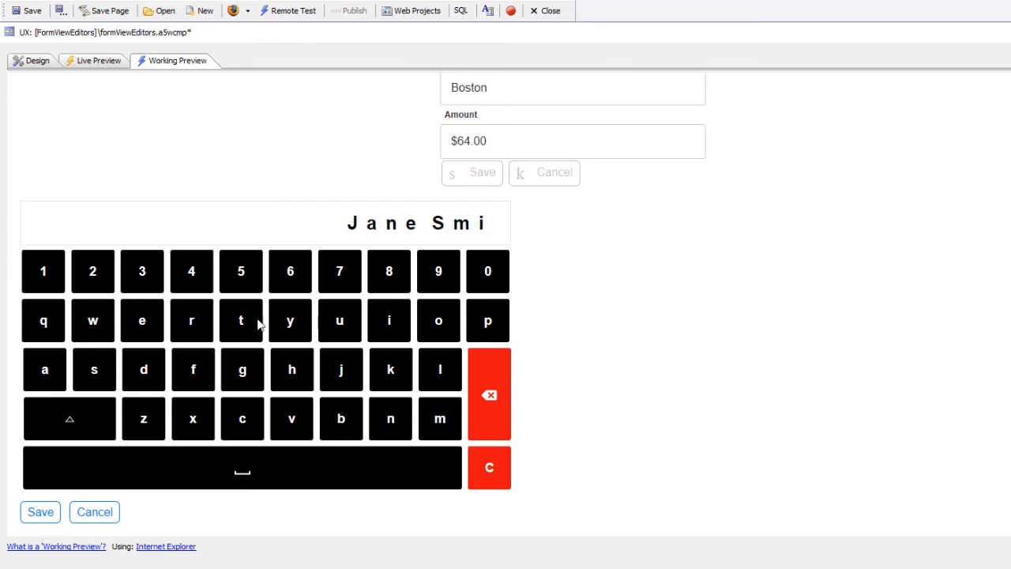
{"action": "left_click", "coordinate": [251, 330]}
{"action": "left_click", "coordinate": [295, 371]}
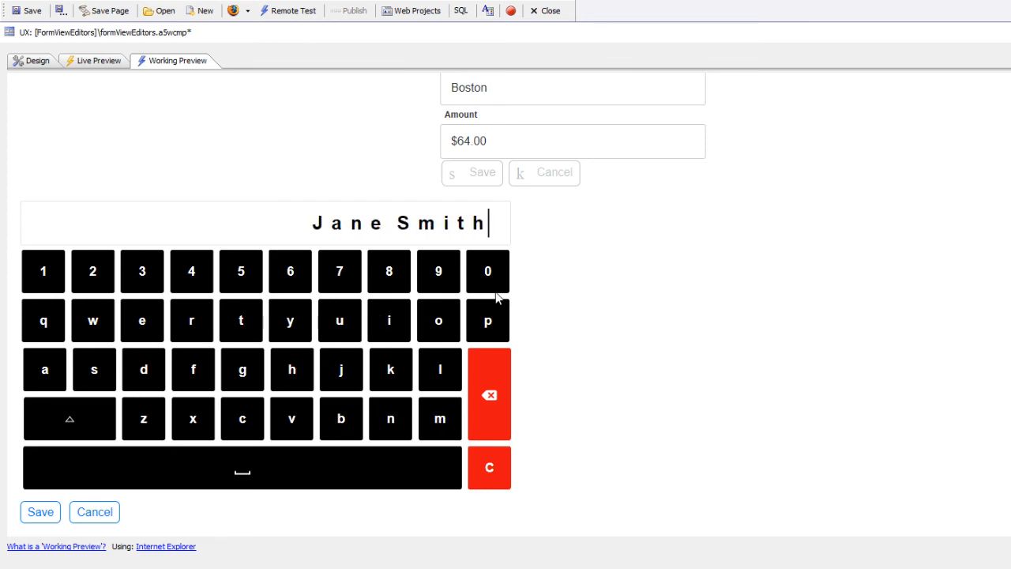
{"action": "left_click", "coordinate": [44, 510]}
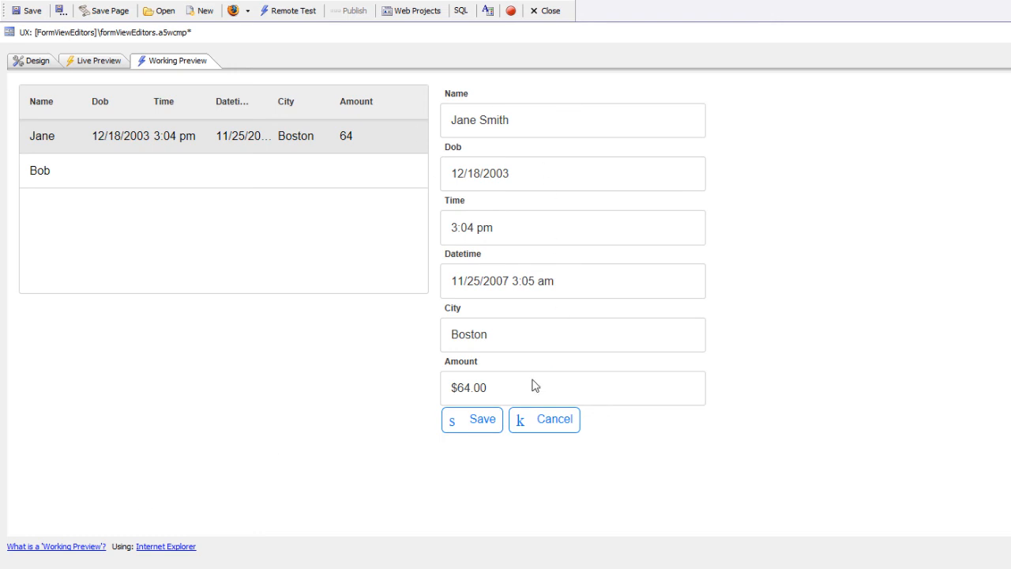
{"action": "left_click", "coordinate": [482, 422]}
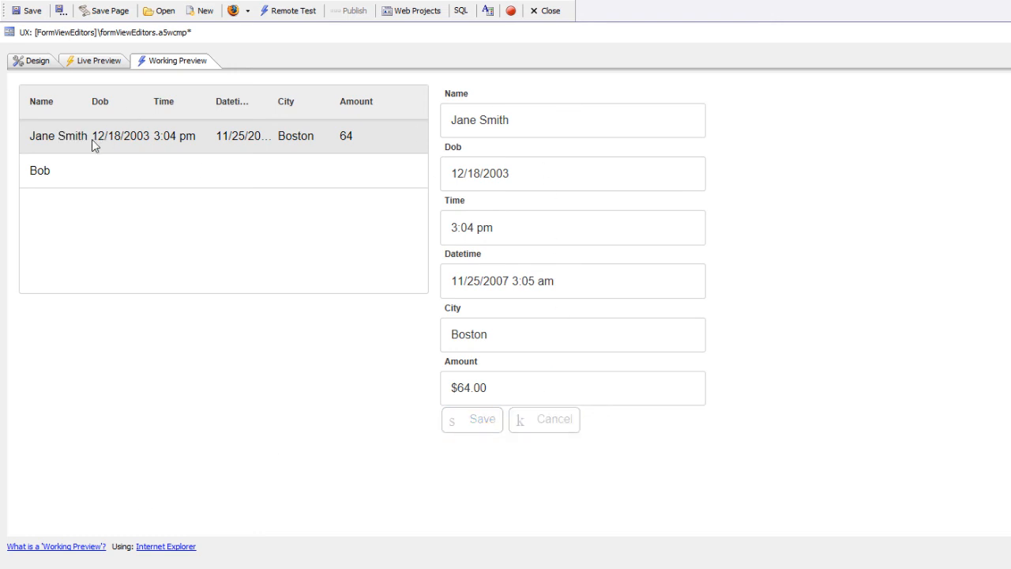
In the Form View Builder, confirm the dob date editor keeps its Today and Clear Date buttons.
{"action": "left_click", "coordinate": [38, 64]}
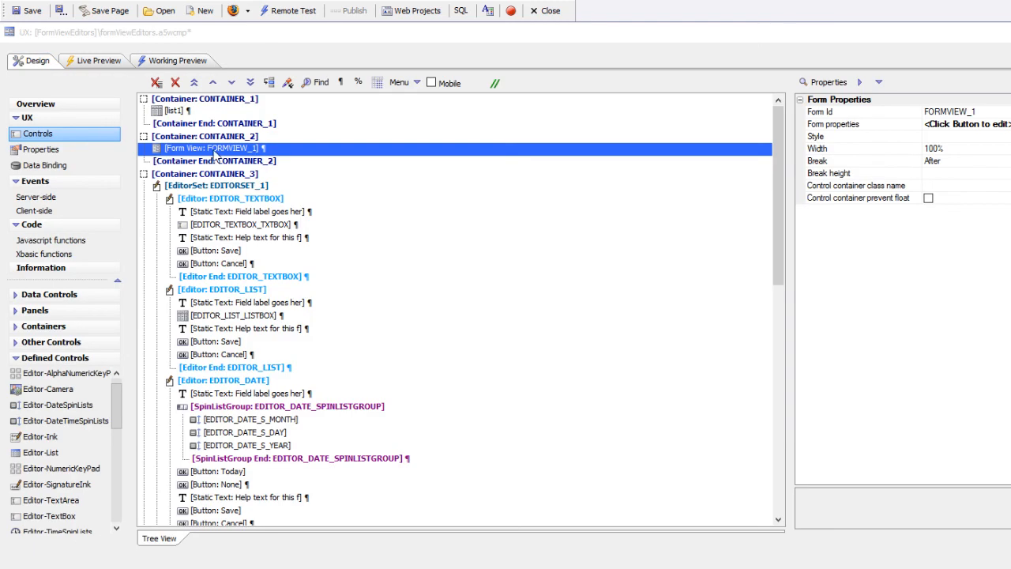
{"action": "double_click", "coordinate": [213, 153]}
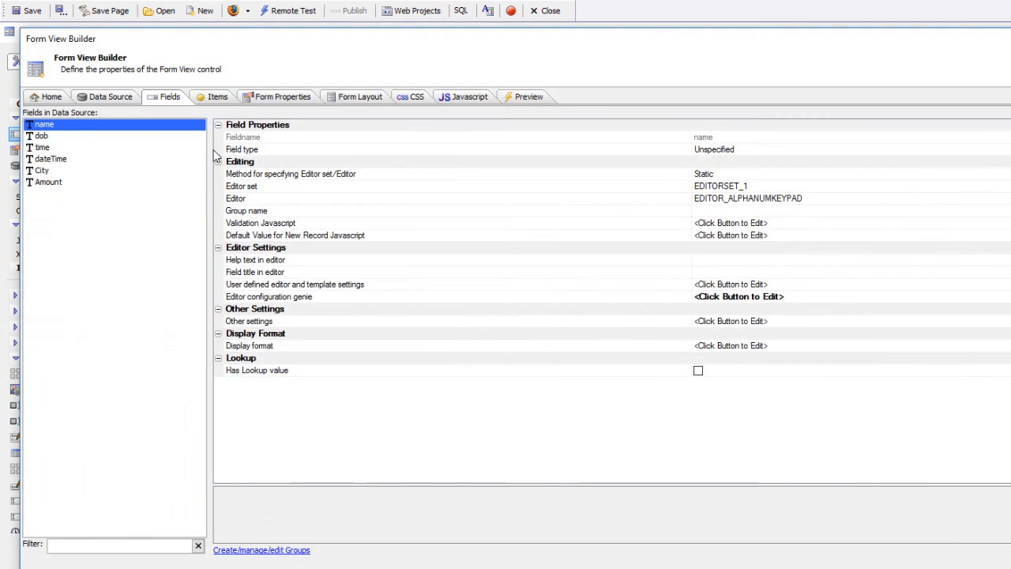
{"action": "left_click", "coordinate": [43, 137]}
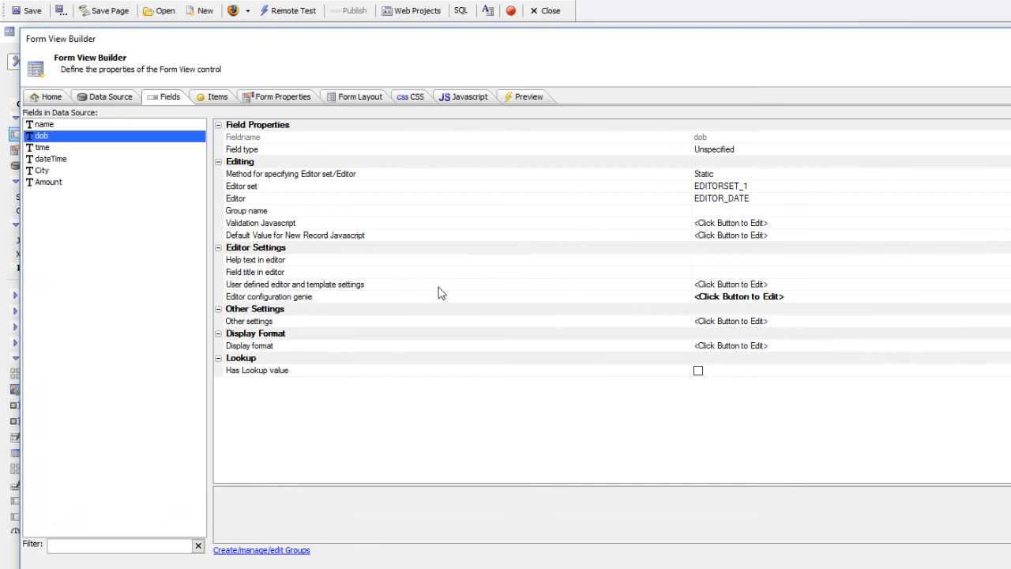
{"action": "left_click", "coordinate": [420, 300]}
{"action": "double_click", "coordinate": [419, 300]}
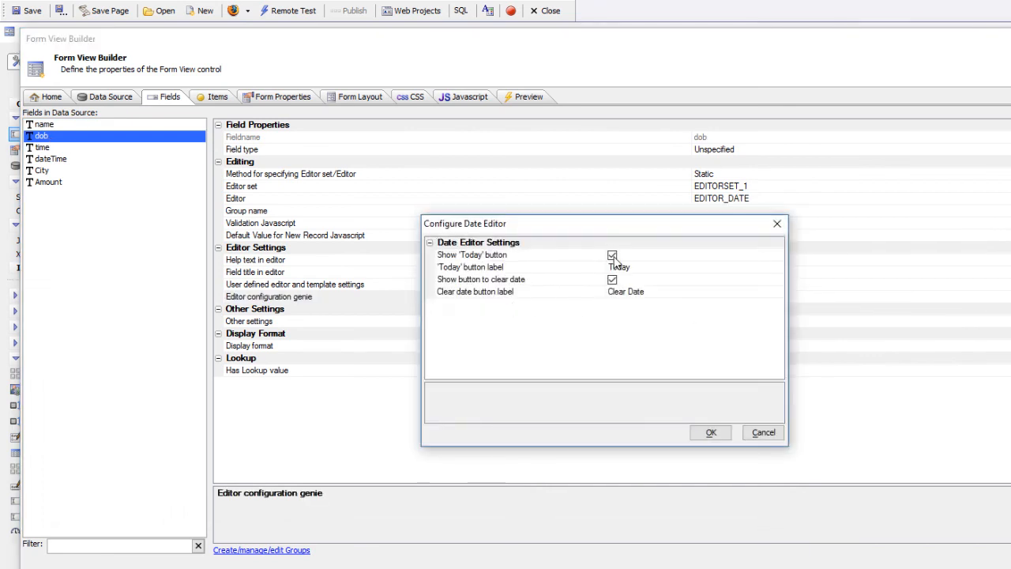
{"action": "left_click", "coordinate": [545, 286]}
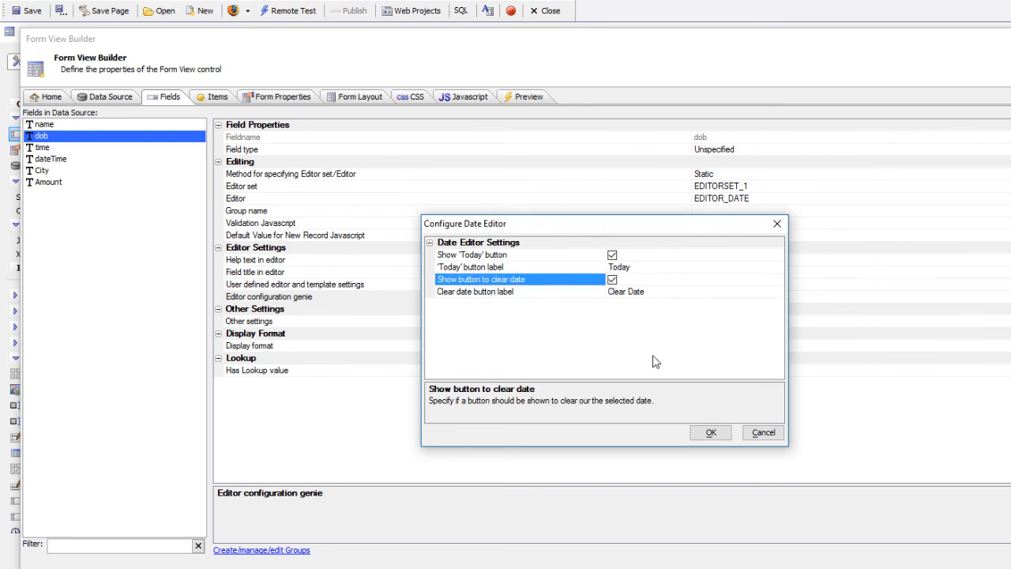
{"action": "left_click", "coordinate": [703, 433]}
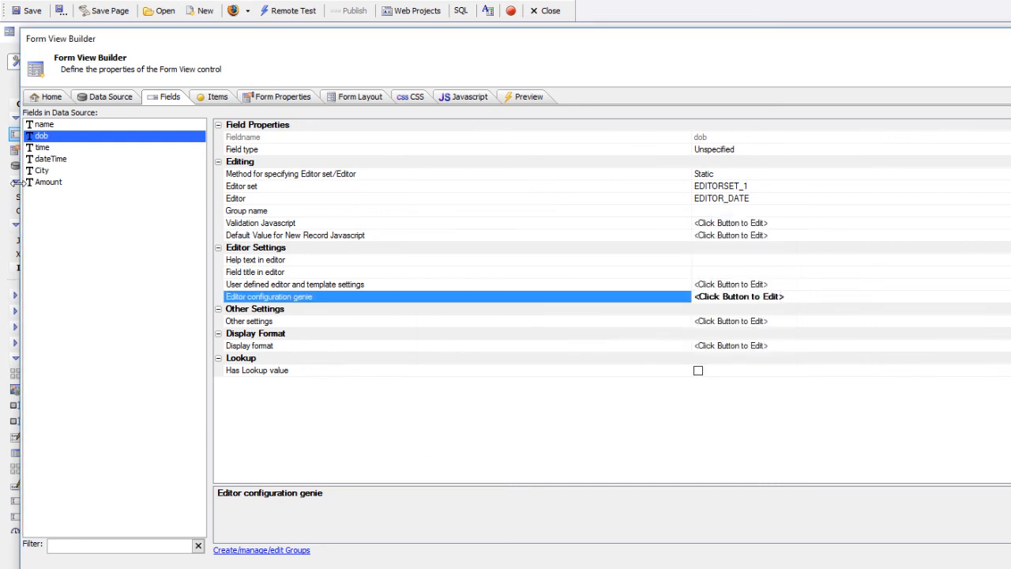
Confirm the time and date/time editors keep their Now and Clear Date buttons.
{"action": "left_click", "coordinate": [45, 149]}
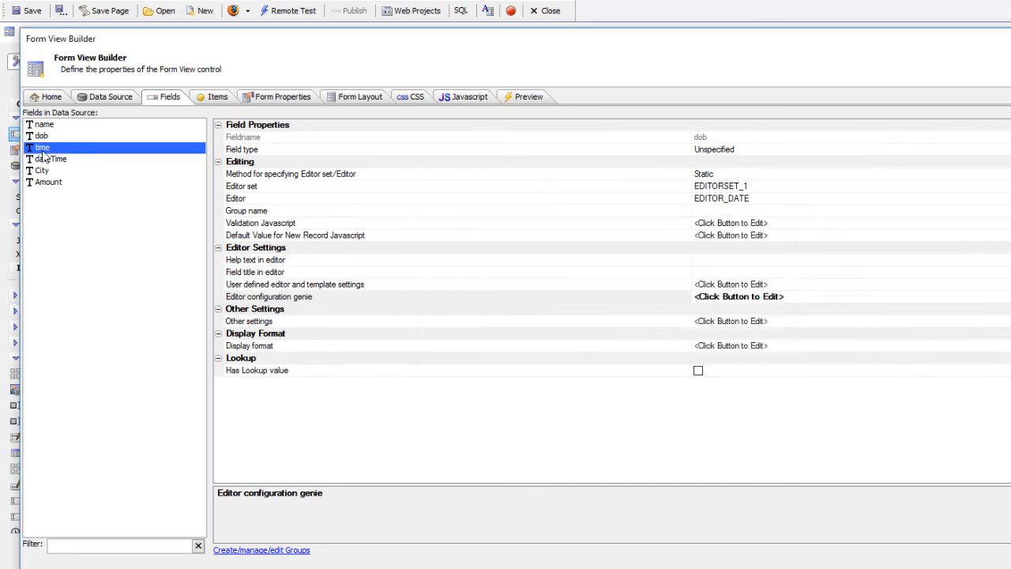
{"action": "double_click", "coordinate": [561, 301]}
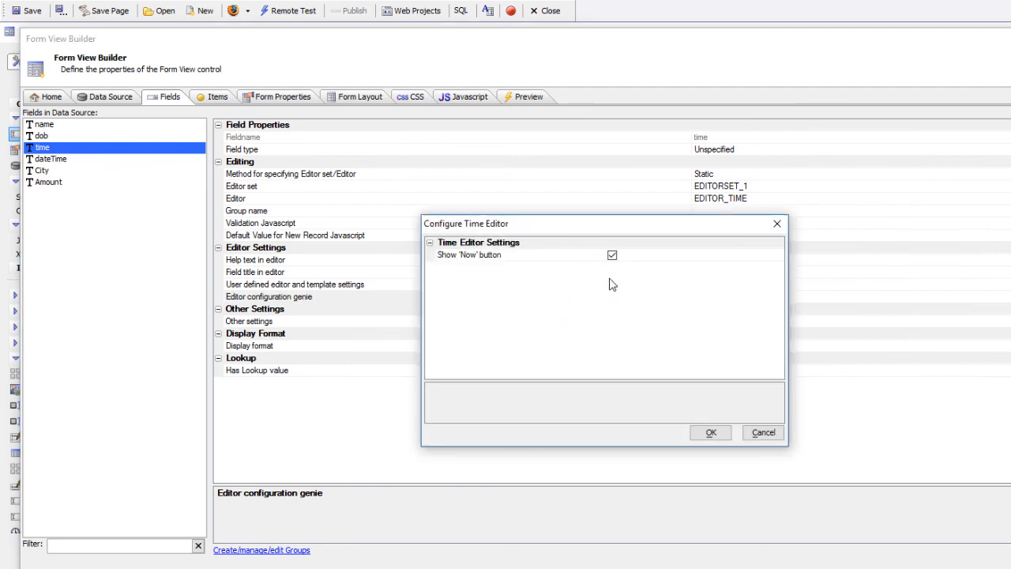
{"action": "left_click", "coordinate": [720, 434]}
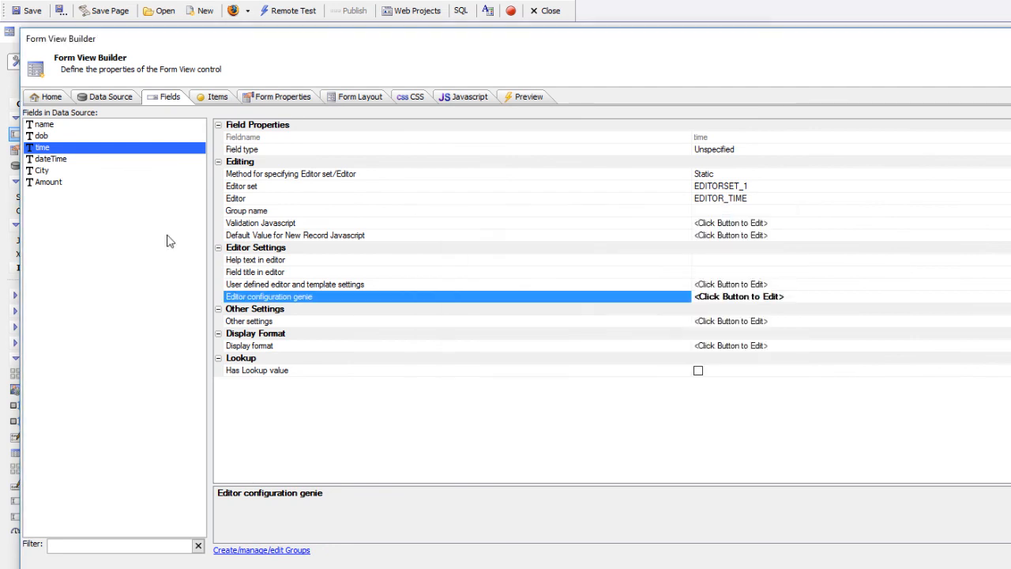
{"action": "left_click", "coordinate": [63, 160]}
{"action": "double_click", "coordinate": [564, 307]}
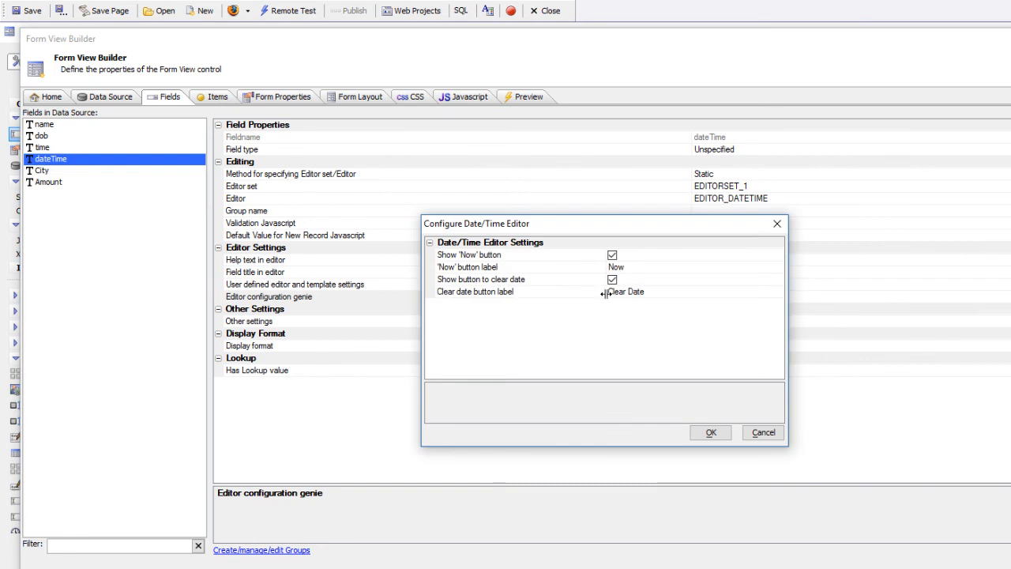
{"action": "left_click", "coordinate": [711, 433]}
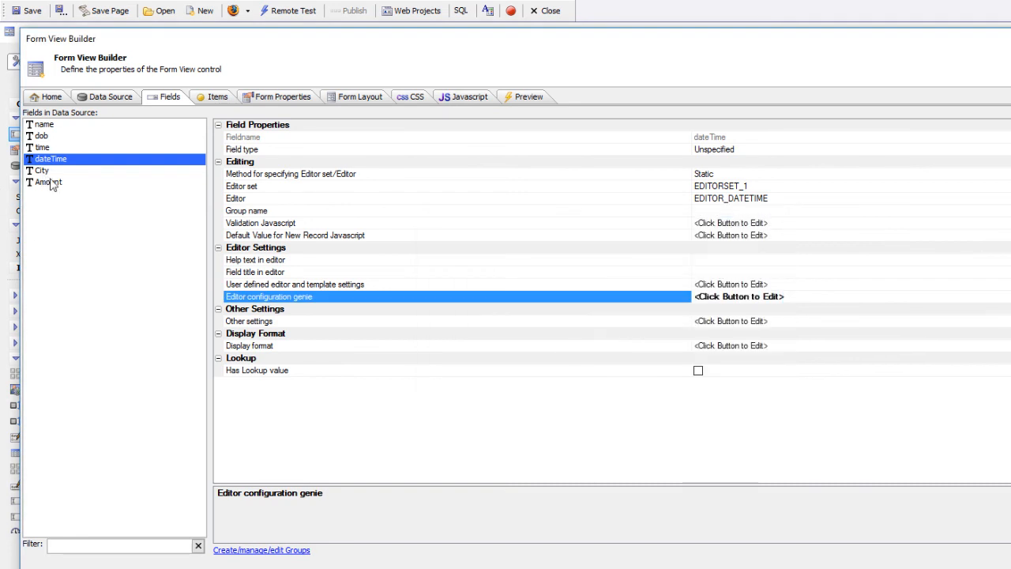
{"action": "left_click", "coordinate": [43, 172]}
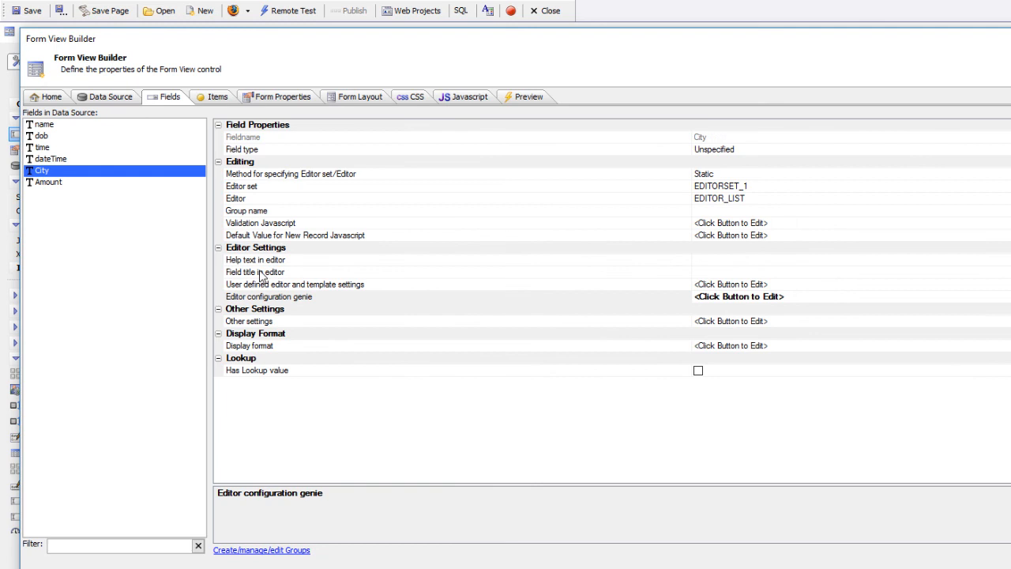
View the City list editor's static JSON of five cities and close both dialogs unchanged.
{"action": "double_click", "coordinate": [340, 299]}
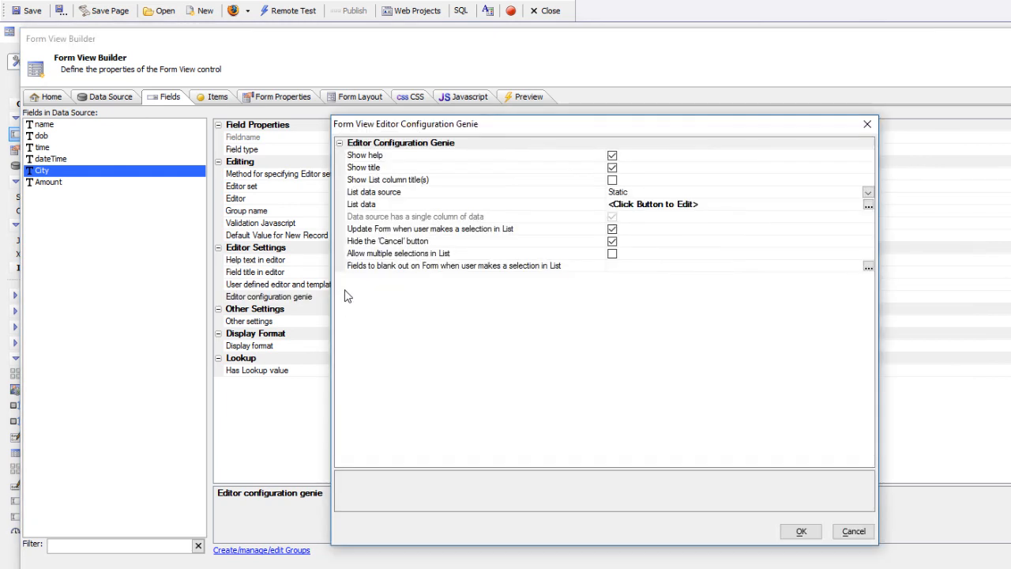
{"action": "double_click", "coordinate": [490, 205]}
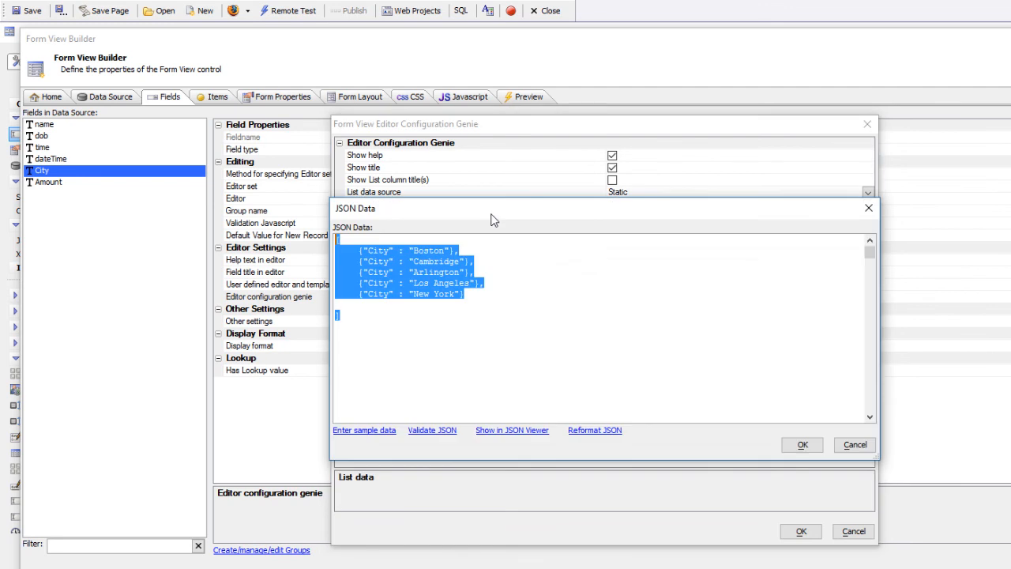
{"action": "left_click", "coordinate": [796, 447]}
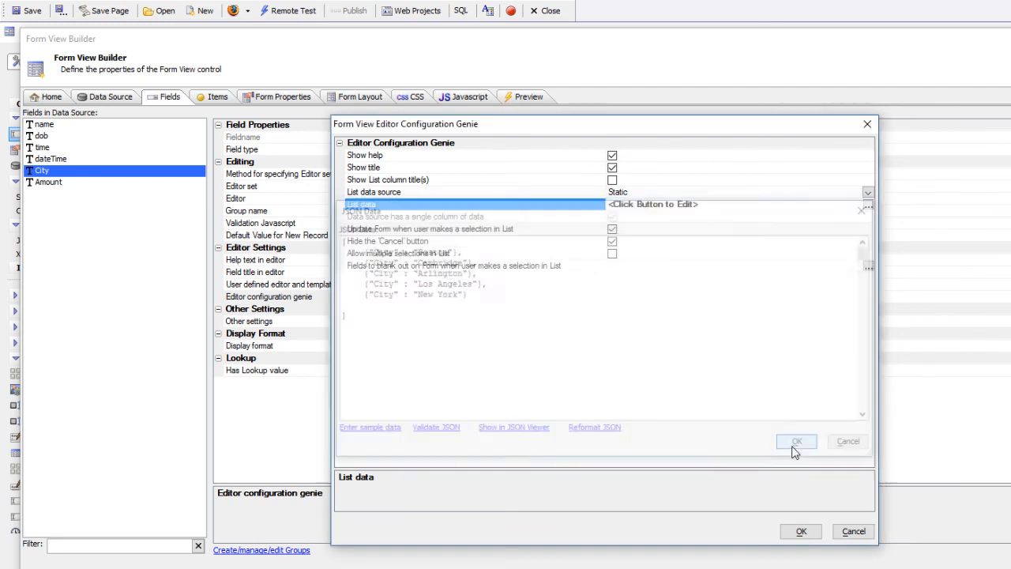
{"action": "left_click", "coordinate": [804, 535]}
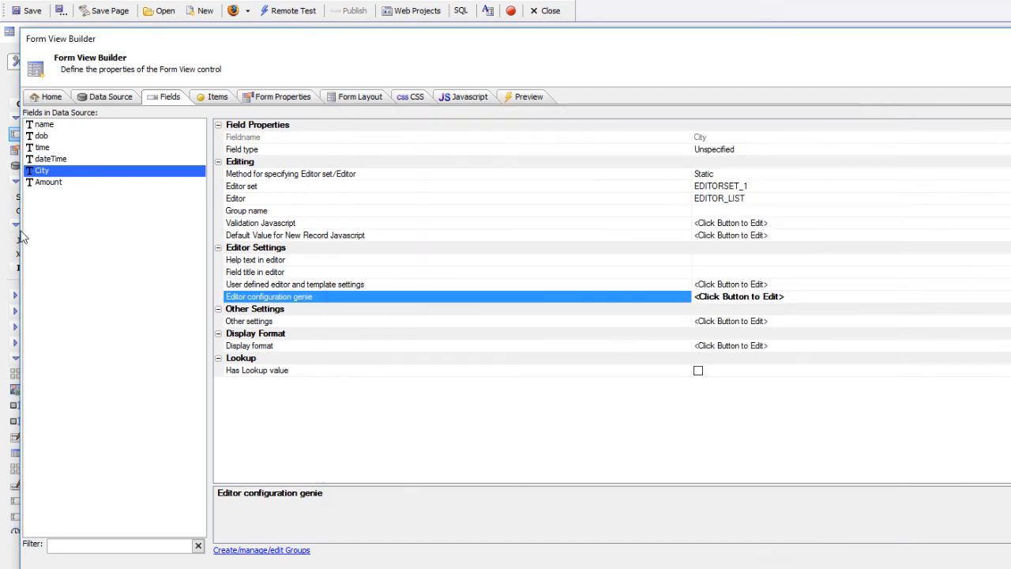
{"action": "left_click", "coordinate": [54, 184]}
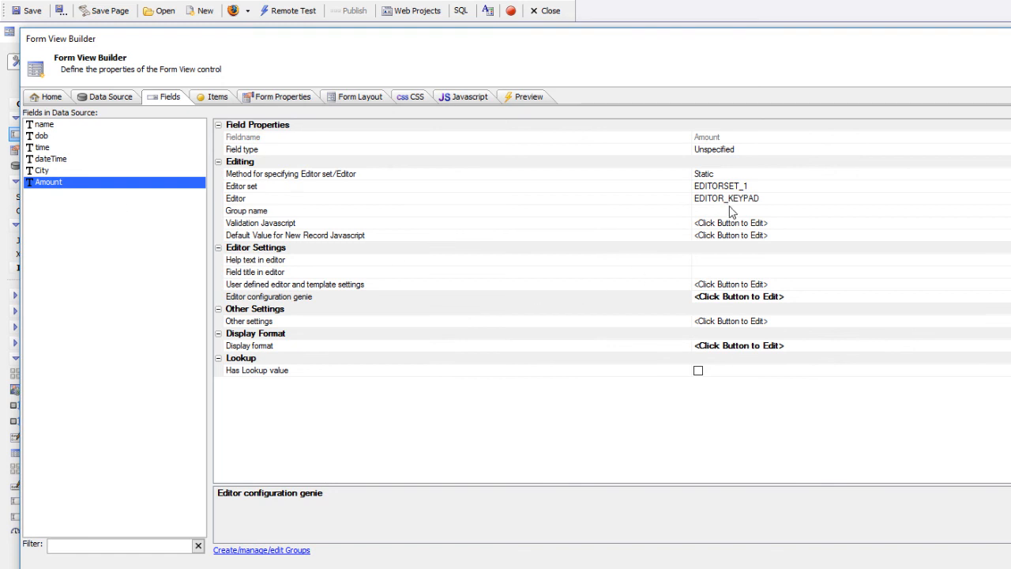
Key .23 on Amount's numeric keypad to save $64.23, then return to Design view.
{"action": "double_click", "coordinate": [616, 300]}
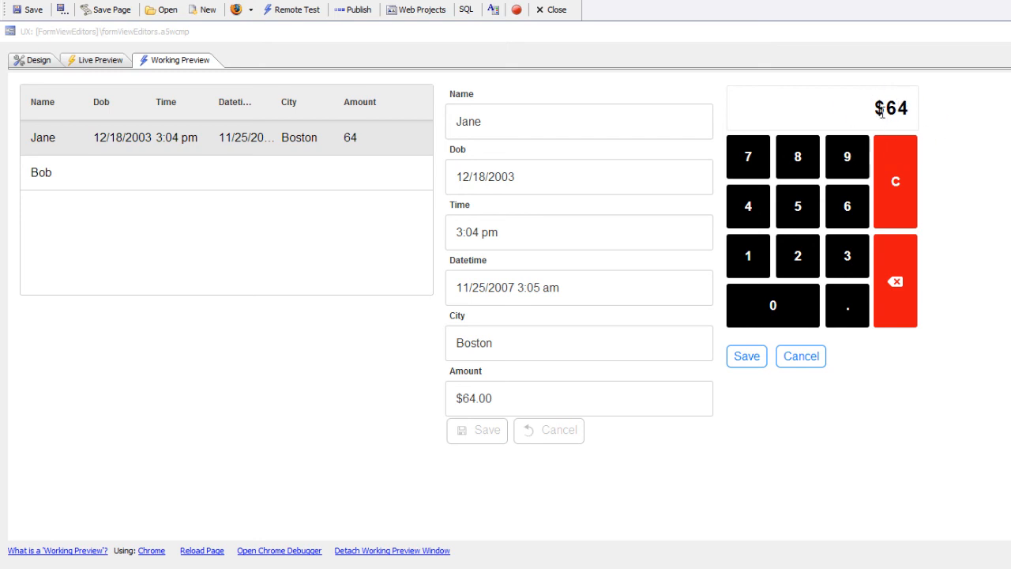
{"action": "left_click", "coordinate": [849, 304]}
{"action": "left_click", "coordinate": [815, 268]}
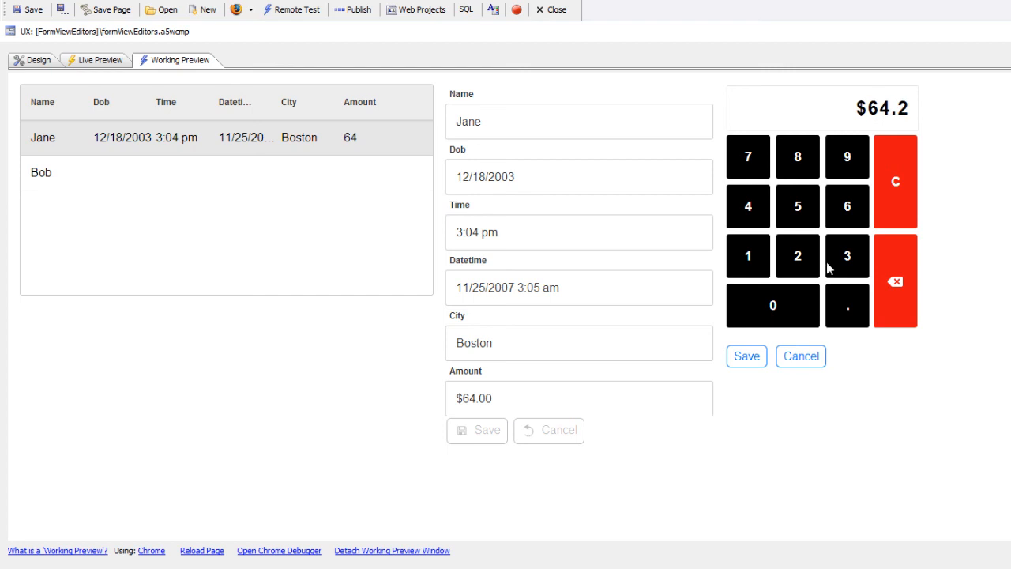
{"action": "left_click", "coordinate": [839, 260]}
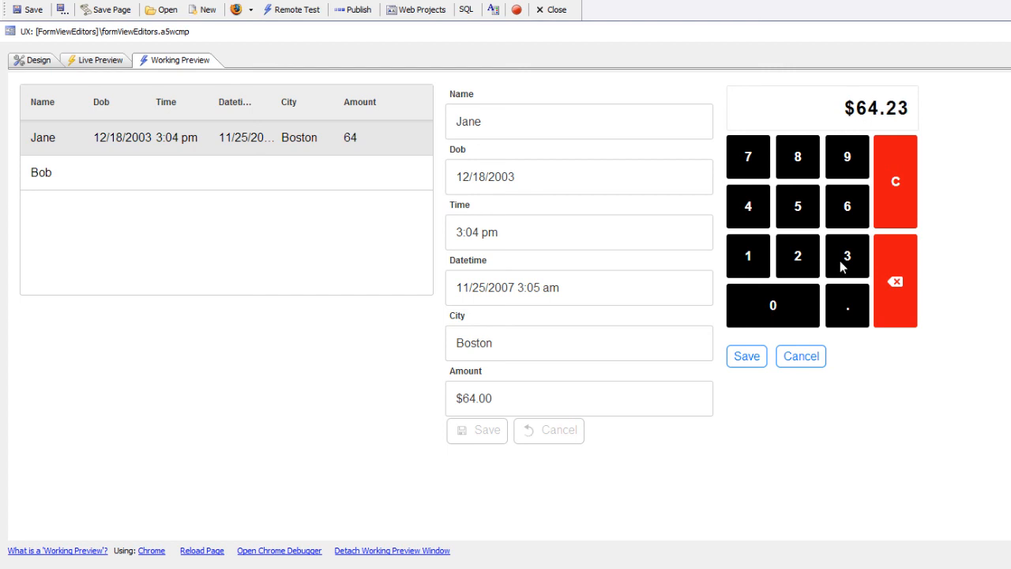
{"action": "left_click", "coordinate": [747, 361]}
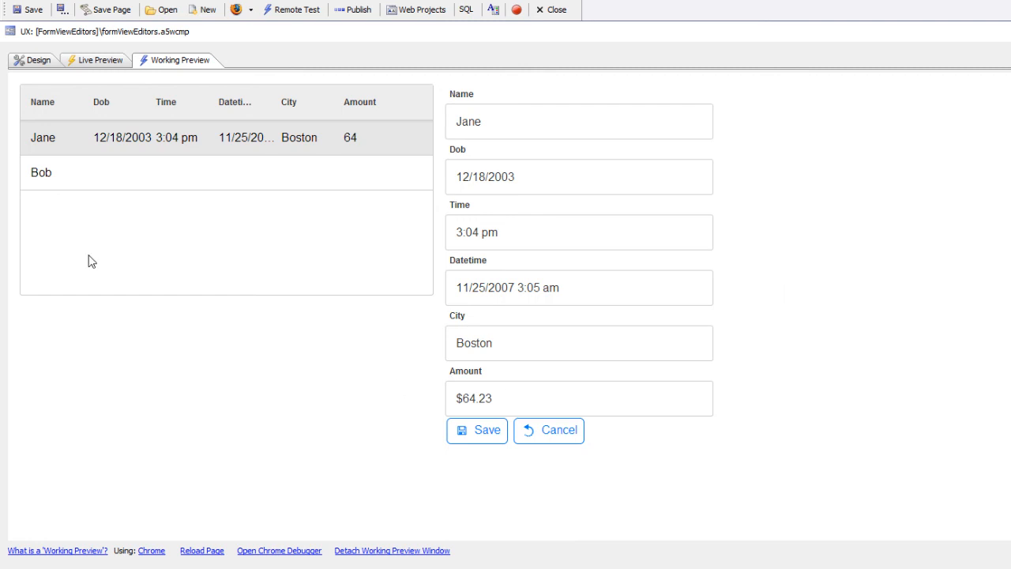
{"action": "left_click", "coordinate": [35, 62]}
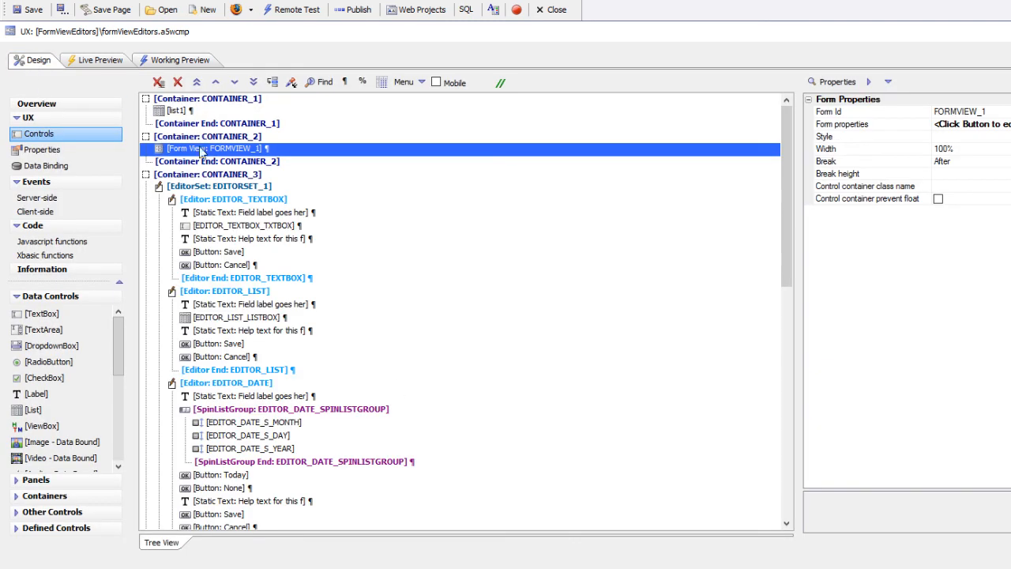
Check Amount's currency display format in the Number Format Genie, leaving it unchanged.
{"action": "double_click", "coordinate": [201, 150]}
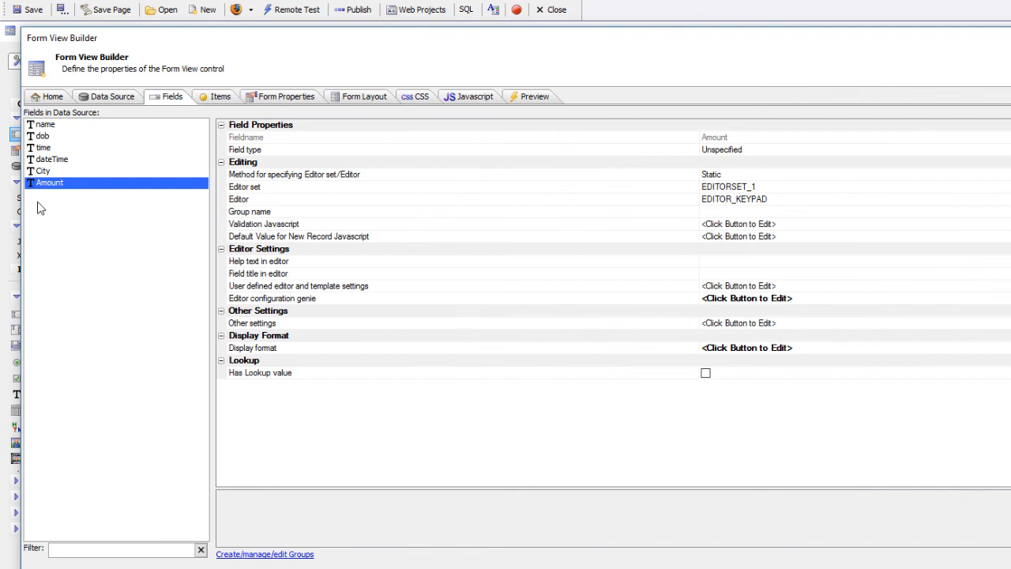
{"action": "double_click", "coordinate": [297, 355]}
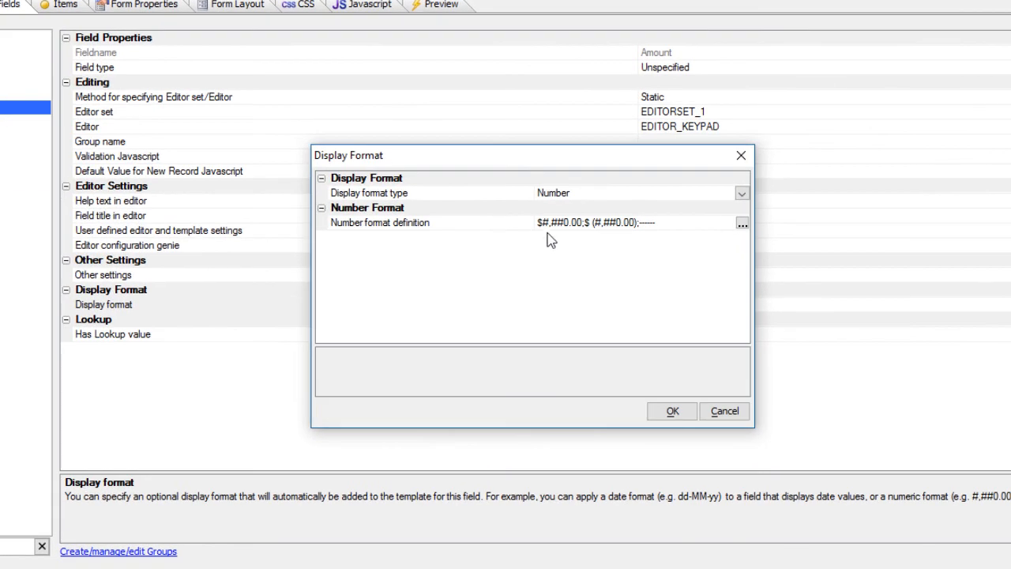
{"action": "left_click", "coordinate": [478, 226]}
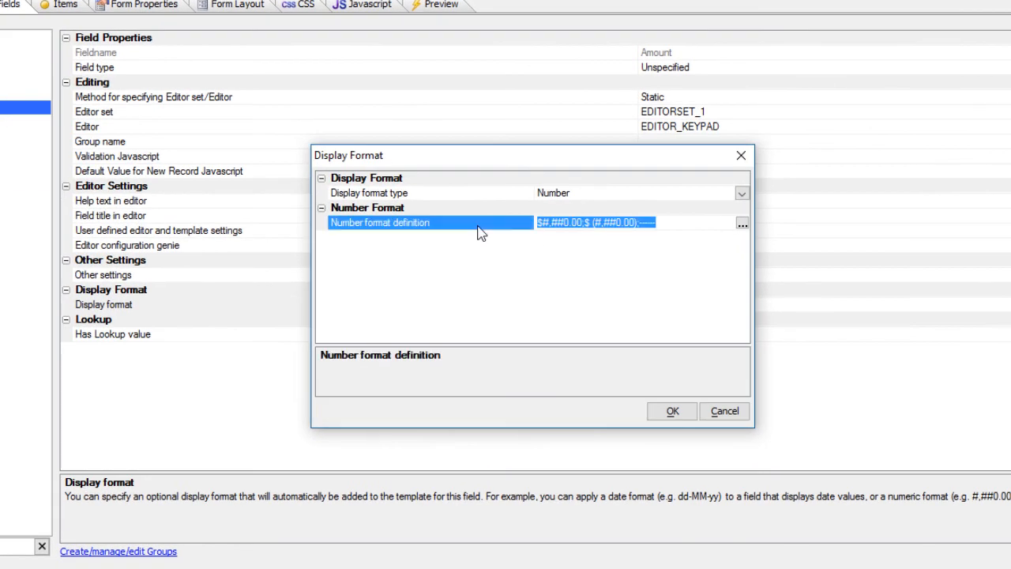
{"action": "double_click", "coordinate": [477, 227]}
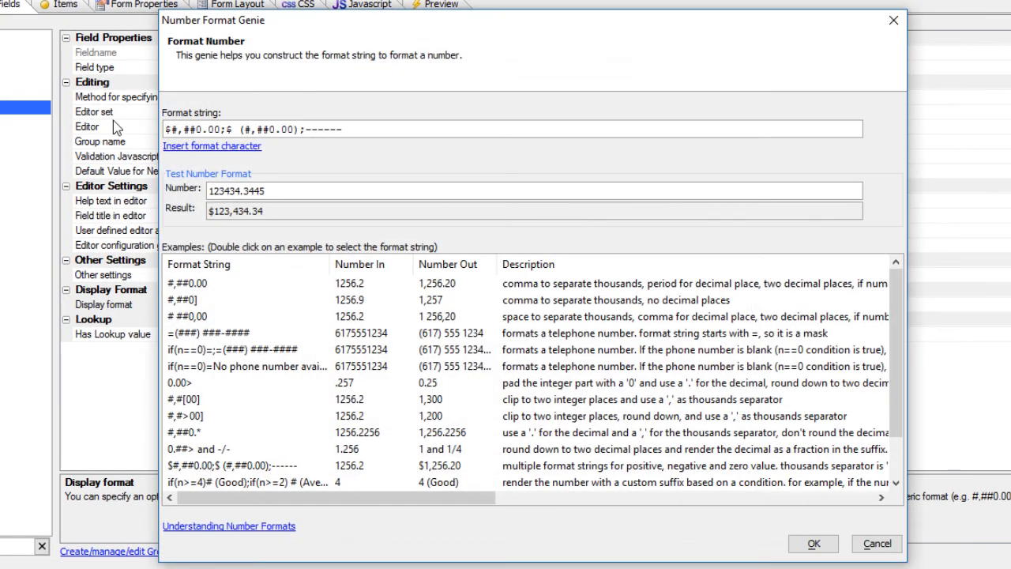
{"action": "left_click", "coordinate": [888, 544]}
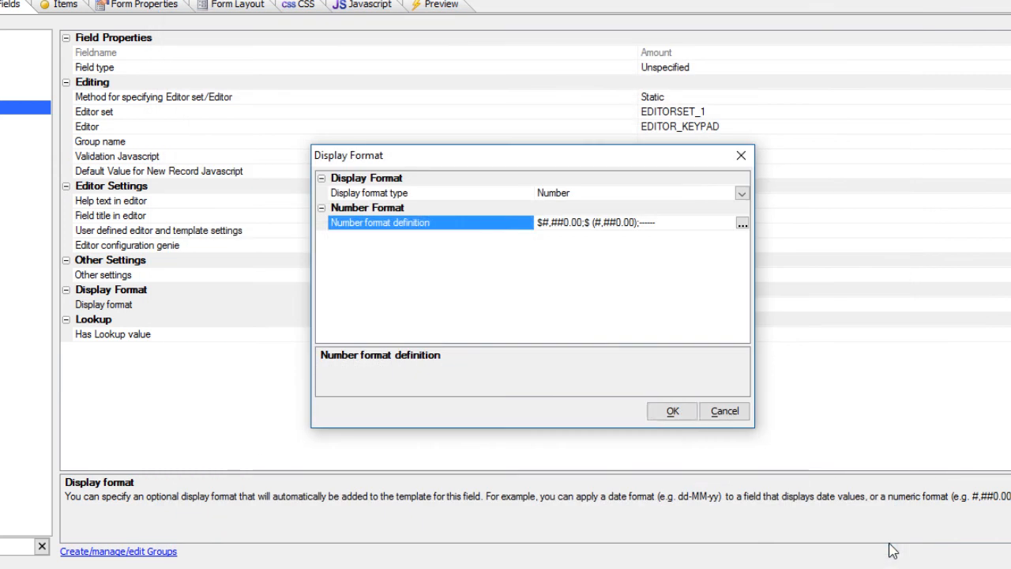
{"action": "left_click", "coordinate": [684, 416]}
Review the keypad's custom formatting Javascript '$#,##0.00;$ (#,##0.00);------' and accept the settings.
{"action": "left_click", "coordinate": [206, 247]}
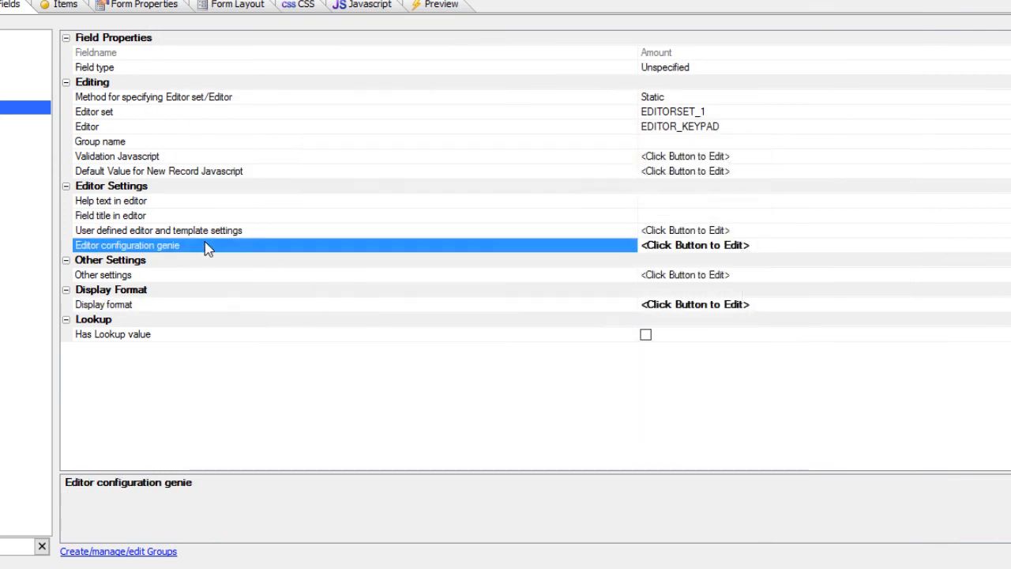
{"action": "double_click", "coordinate": [207, 248]}
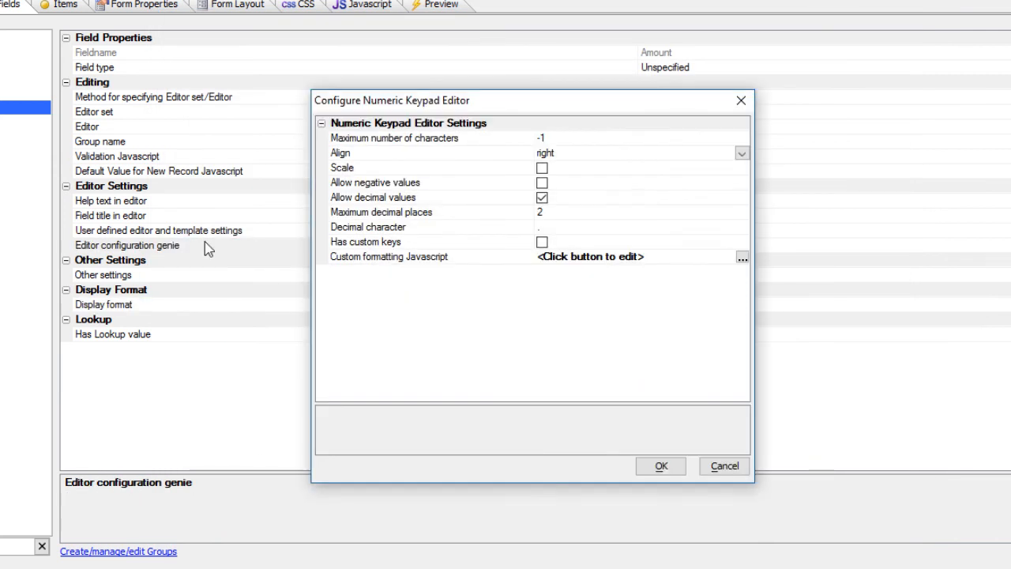
{"action": "double_click", "coordinate": [376, 261]}
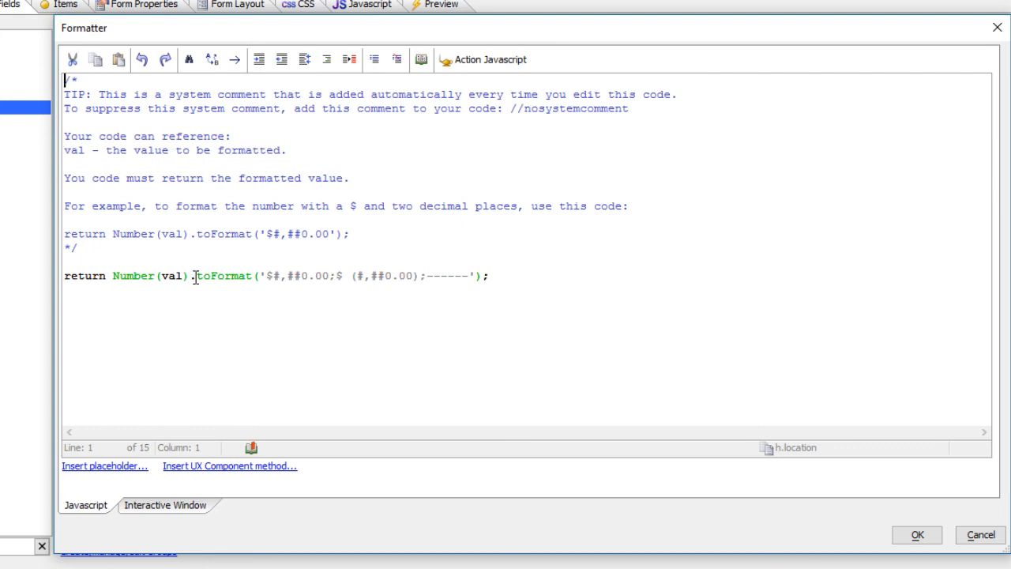
{"action": "left_click", "coordinate": [916, 534]}
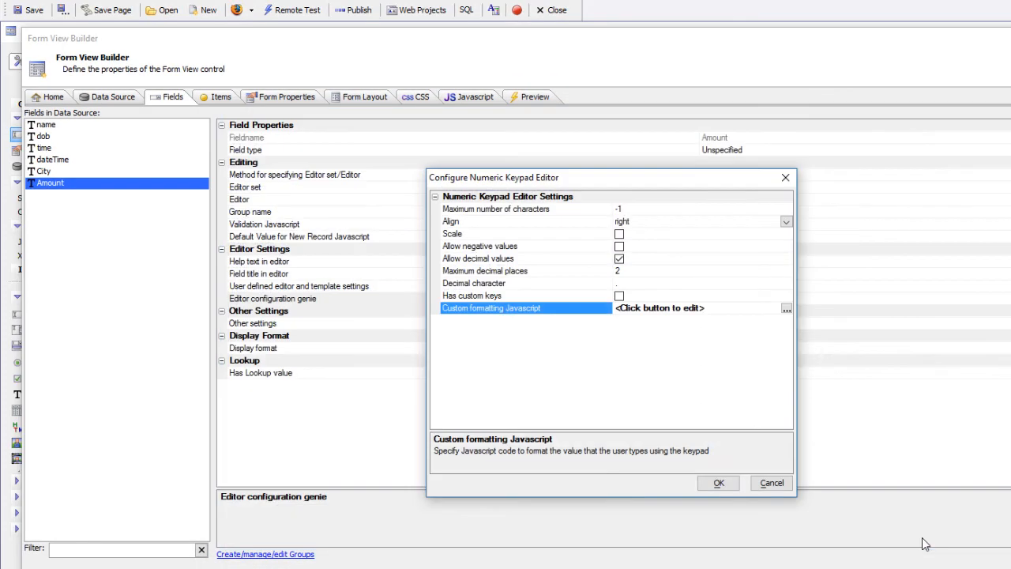
{"action": "left_click", "coordinate": [719, 482]}
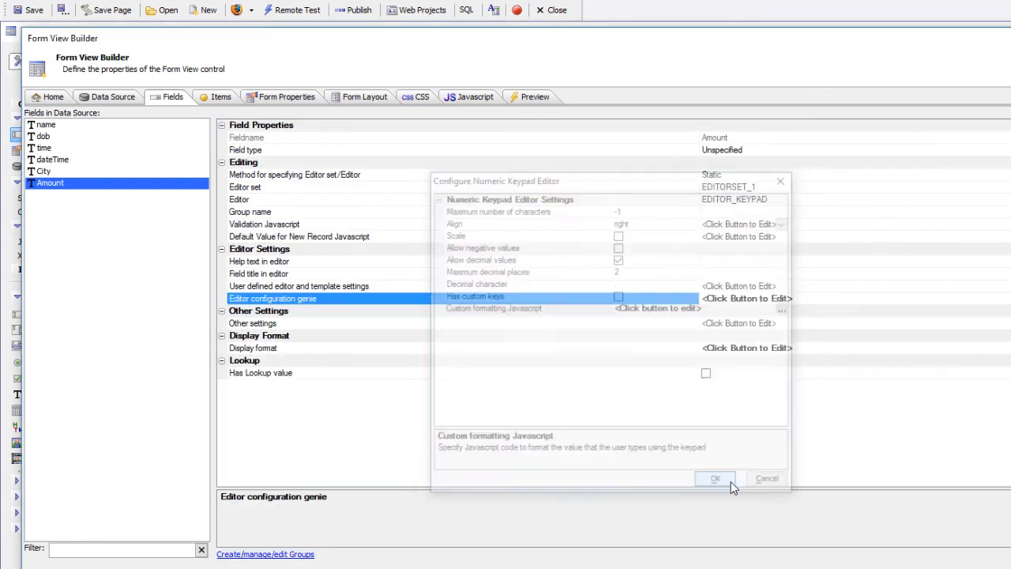
Reopen Working Preview and bring up the numeric keypad on the first record's $64.00 Amount.
{"action": "left_click", "coordinate": [961, 566]}
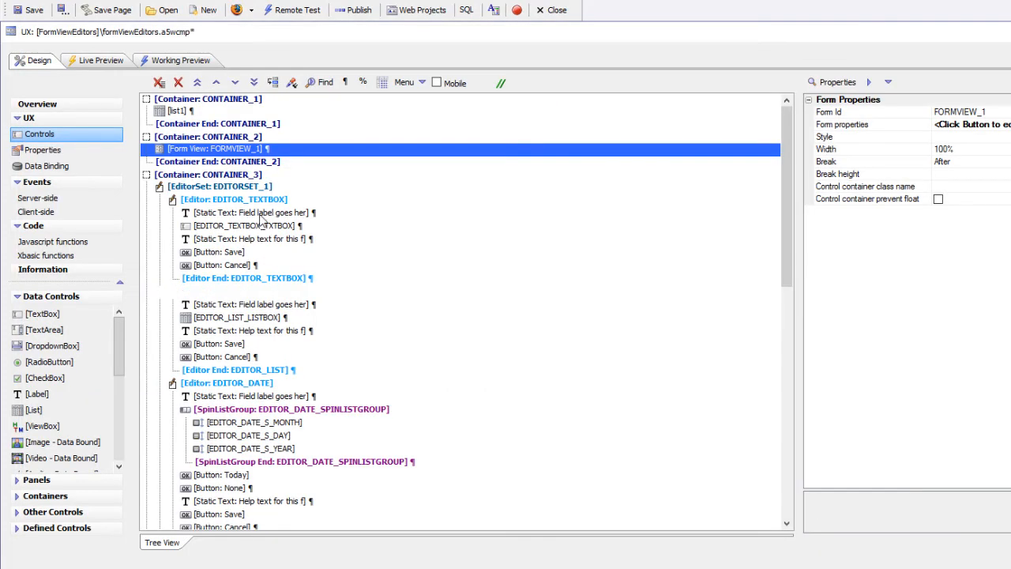
{"action": "left_click", "coordinate": [190, 63]}
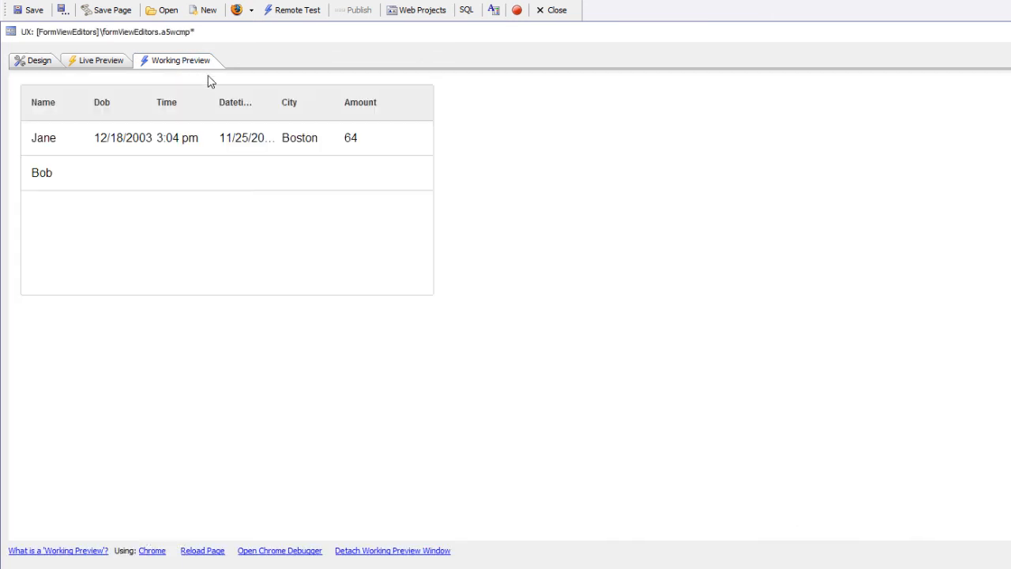
{"action": "left_click", "coordinate": [245, 144]}
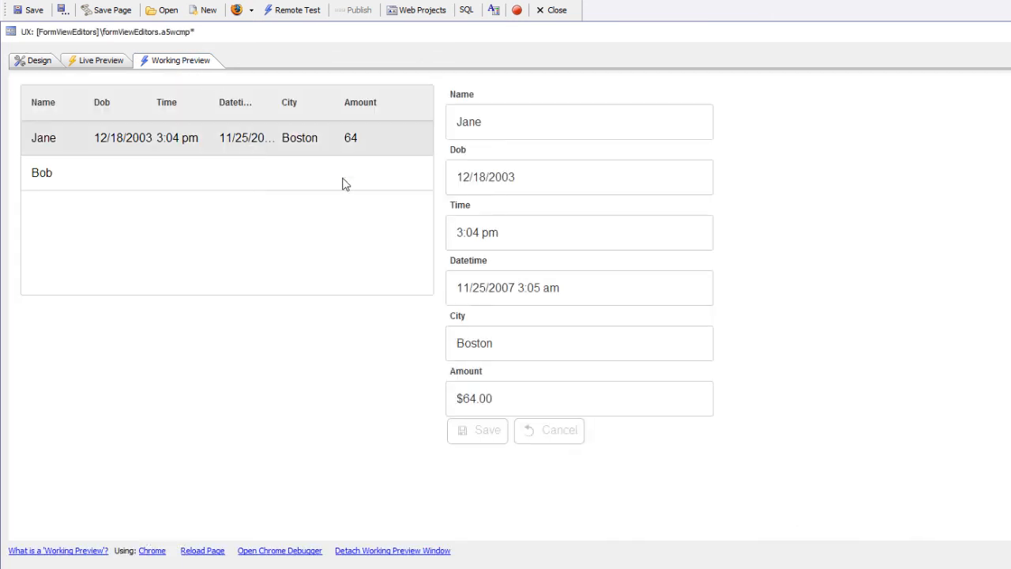
{"action": "left_click", "coordinate": [477, 397]}
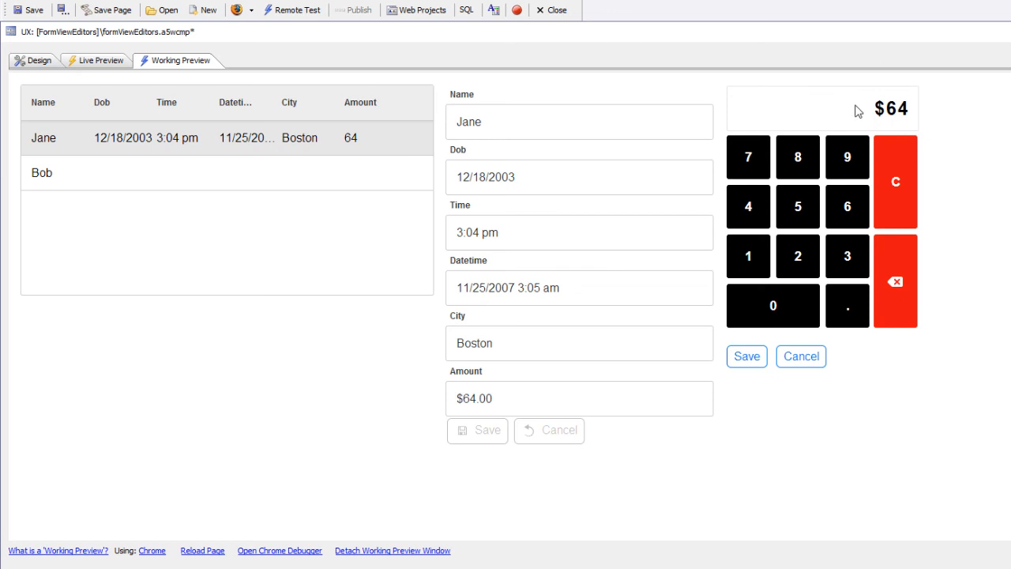